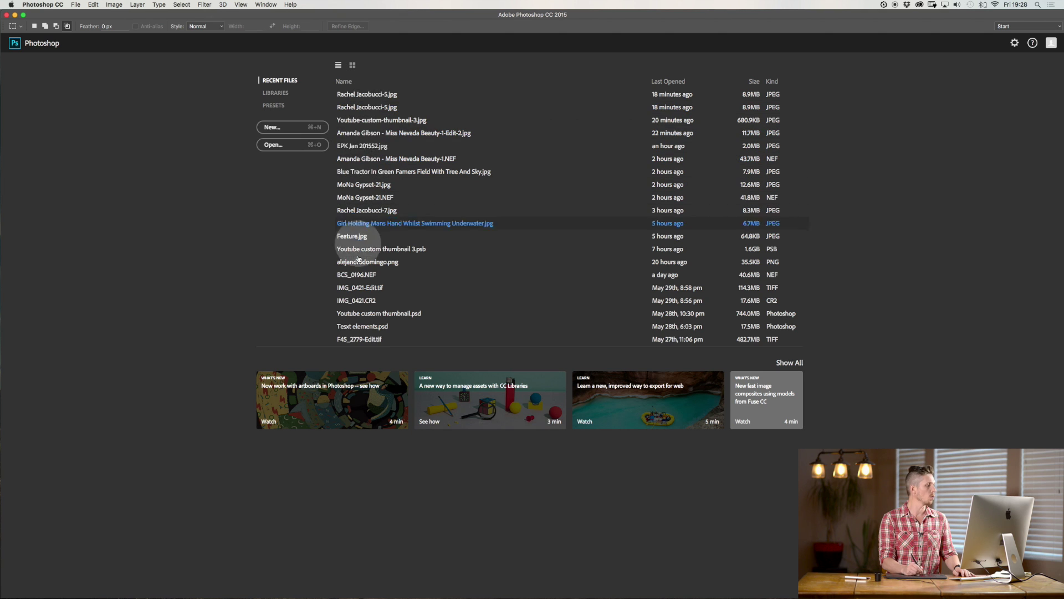
- Switch Recent Files to the thumbnail grid view, then open and cancel the File Open dialog
{"action": "left_click", "coordinate": [352, 65]}
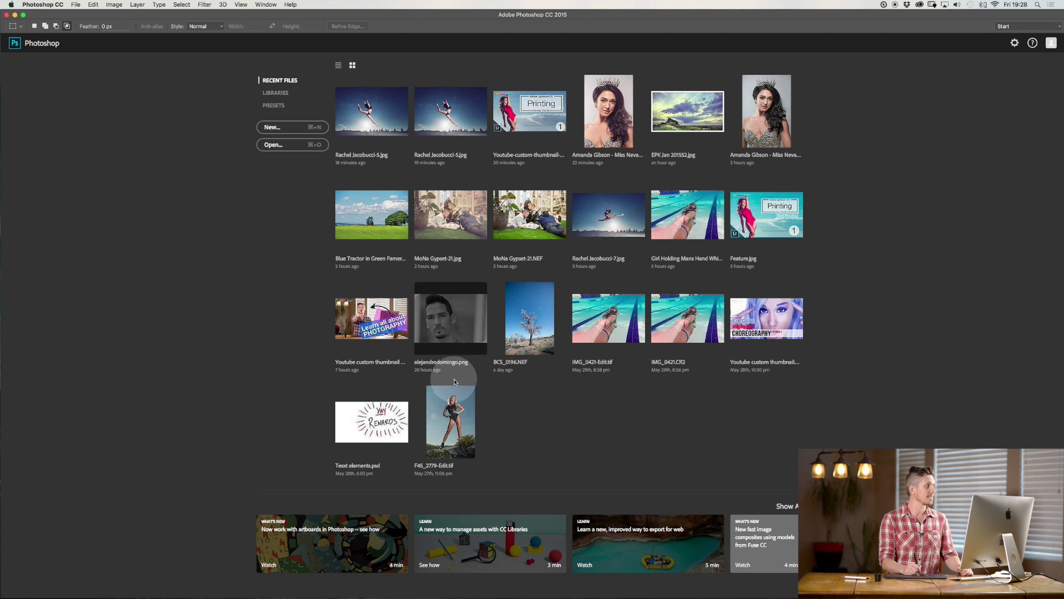
{"action": "left_click", "coordinate": [75, 4]}
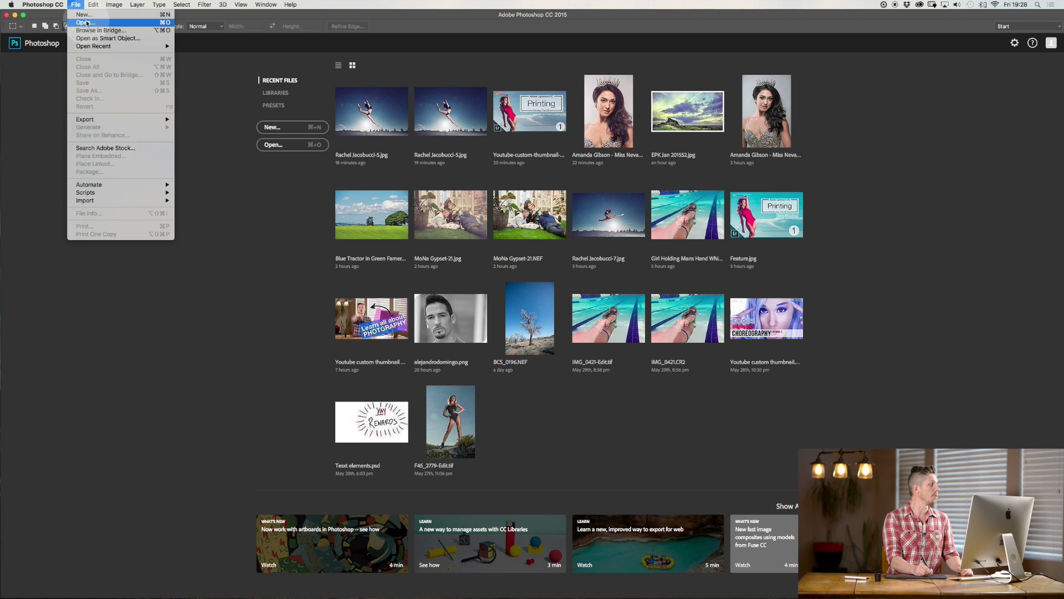
{"action": "left_click", "coordinate": [87, 23]}
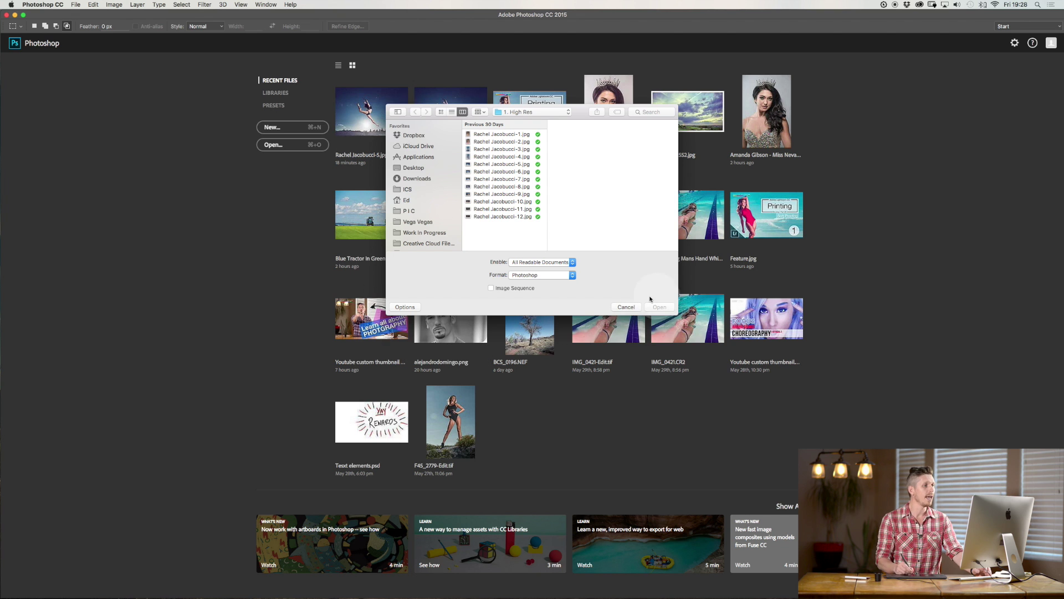
{"action": "left_click", "coordinate": [626, 307]}
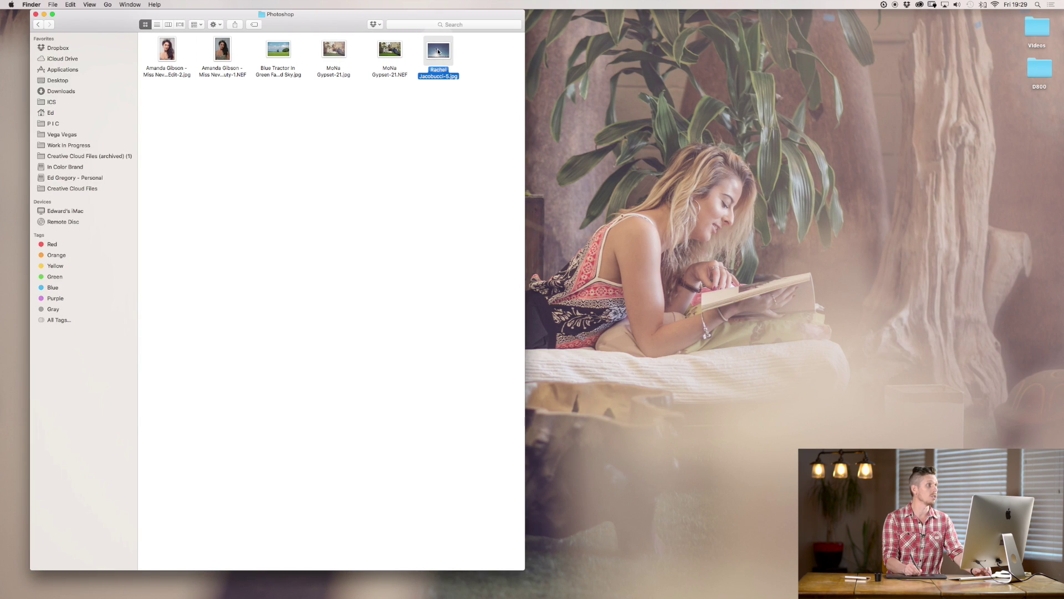
{"action": "left_click_drag", "start_coordinate": [438, 52], "coordinate": [307, 278]}
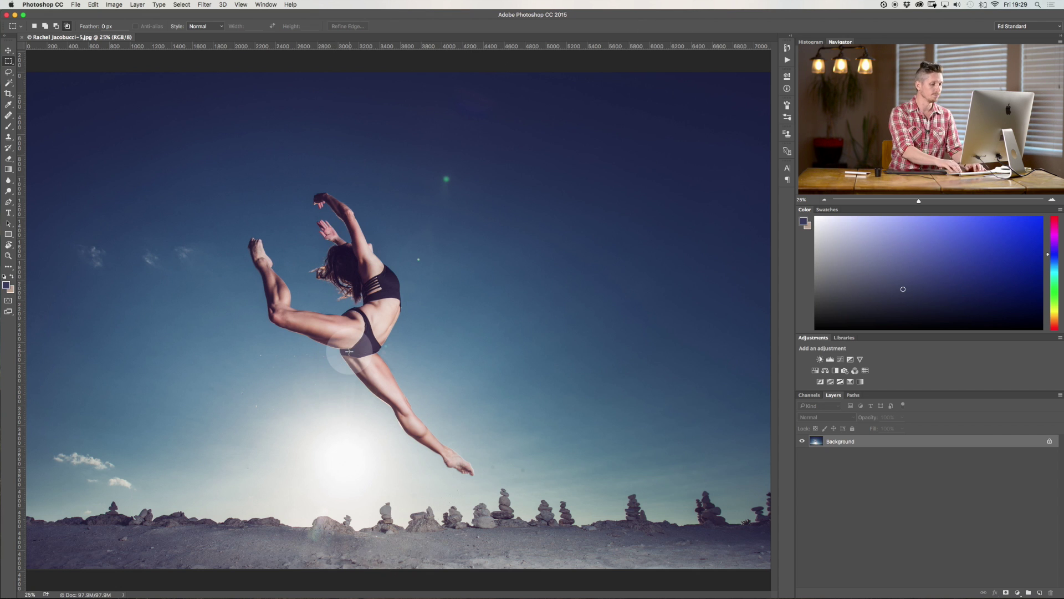
{"action": "key", "text": "super+minus"}
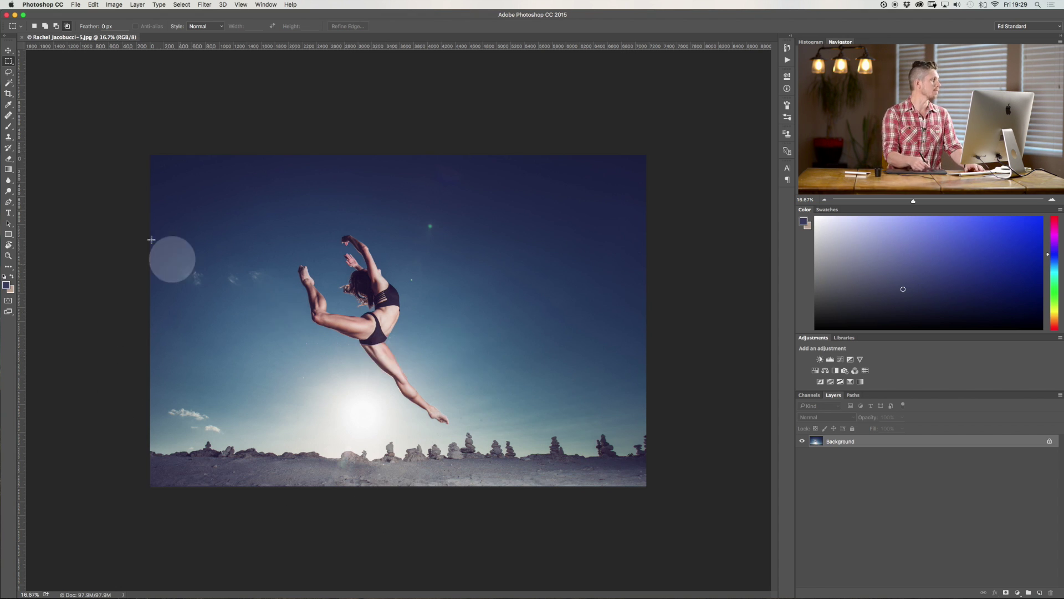
- Open Preferences > General from the Photoshop CC menu and move the dialog up and right
{"action": "left_click", "coordinate": [47, 5]}
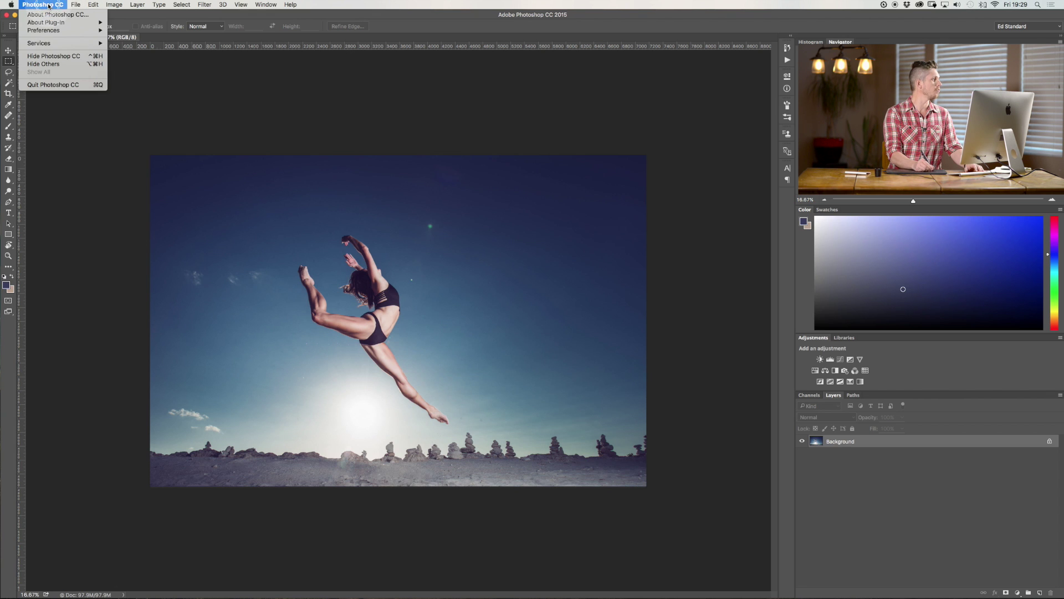
{"action": "mouse_move", "coordinate": [51, 30]}
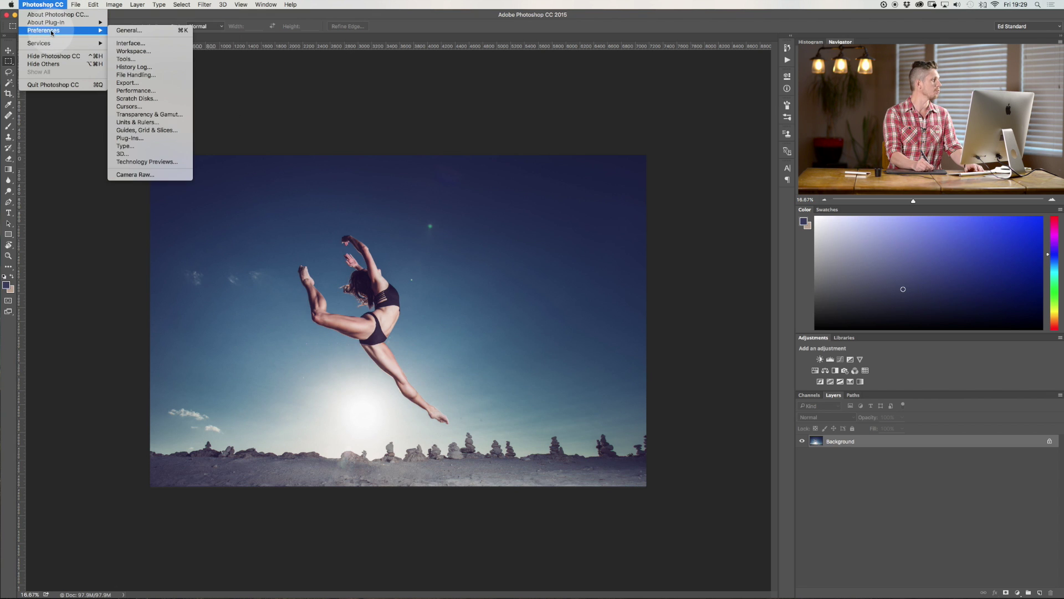
{"action": "key", "text": "i"}
{"action": "left_click", "coordinate": [125, 31]}
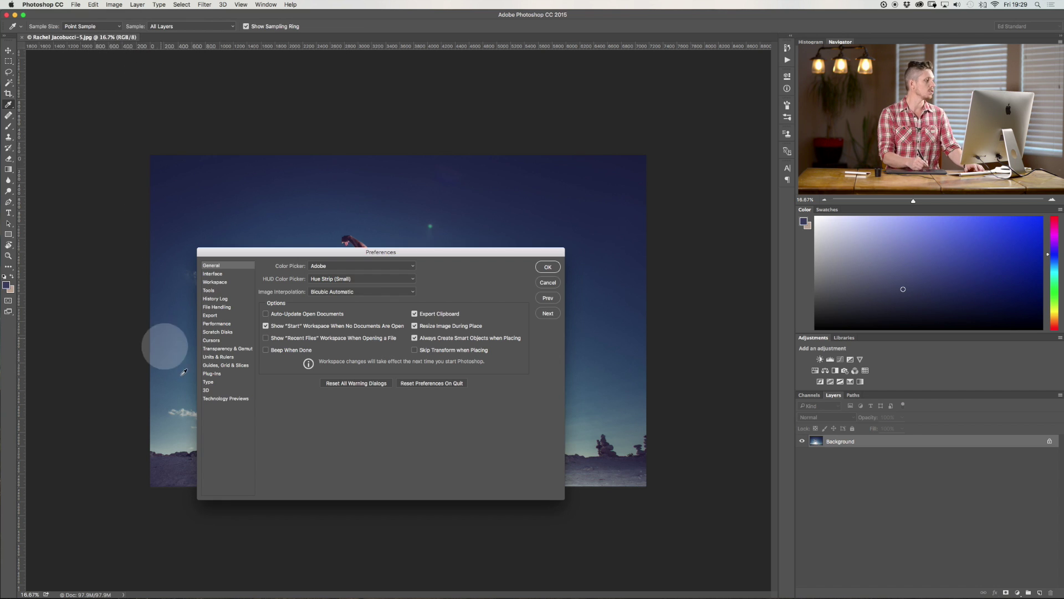
{"action": "left_click_drag", "start_coordinate": [420, 250], "coordinate": [471, 109]}
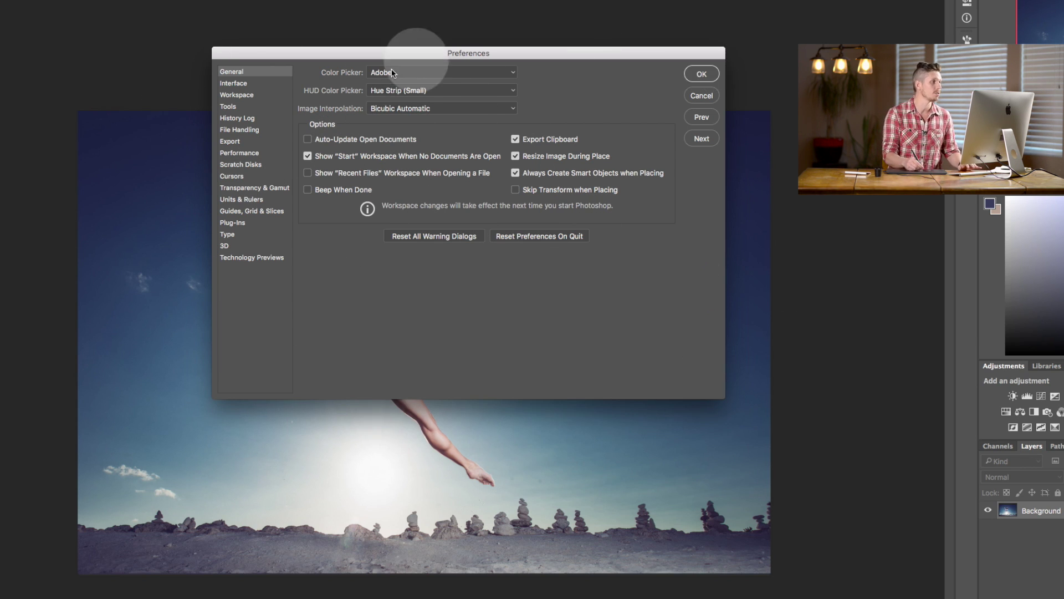
- On the Interface page, try each Color Theme swatch and settle on the dark grey theme
{"action": "left_click", "coordinate": [238, 84]}
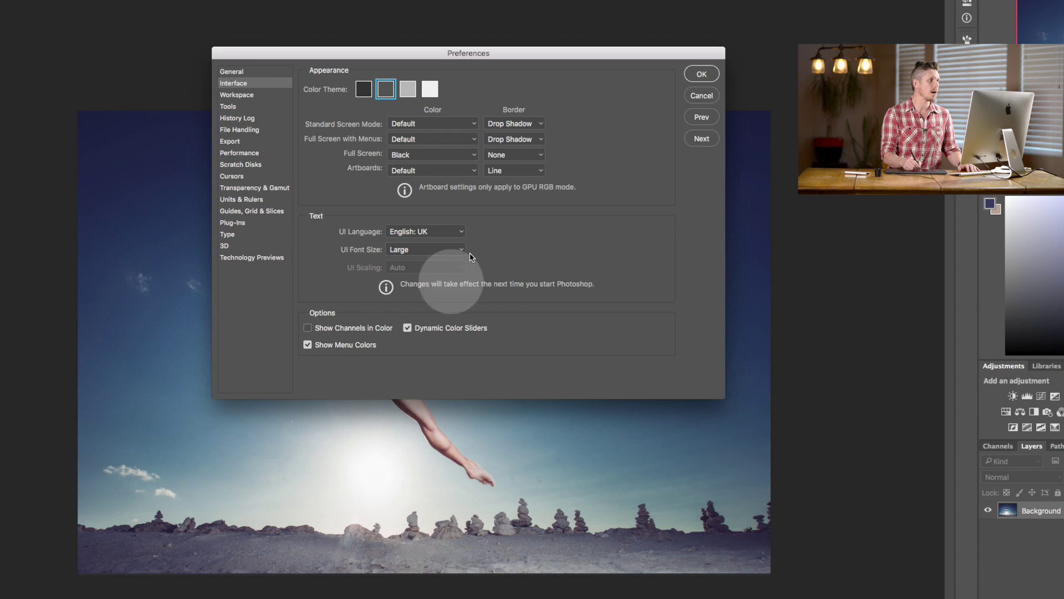
{"action": "left_click", "coordinate": [429, 90]}
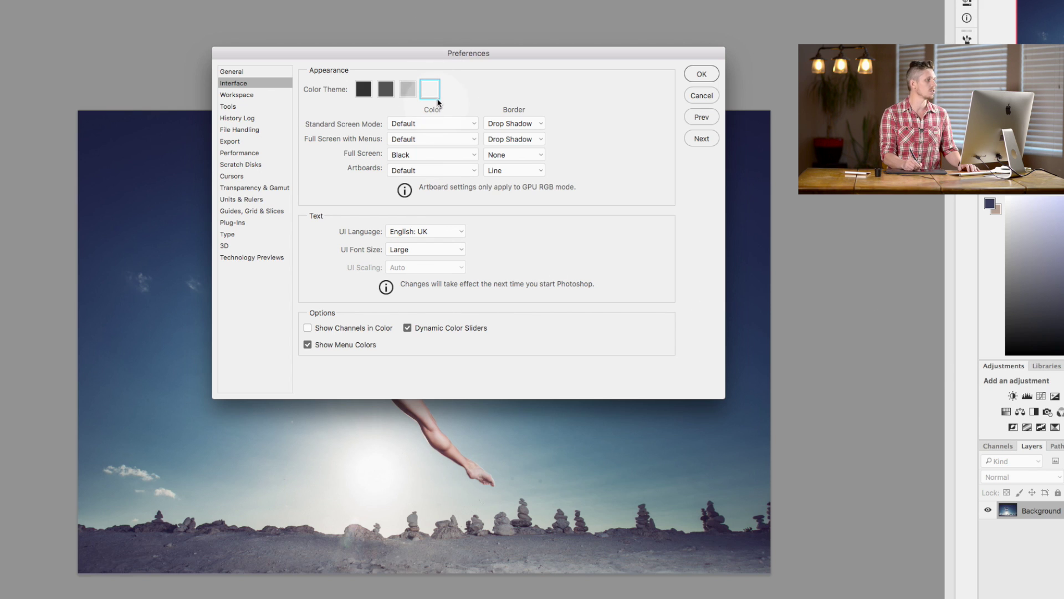
{"action": "left_click", "coordinate": [405, 91]}
{"action": "left_click", "coordinate": [386, 90]}
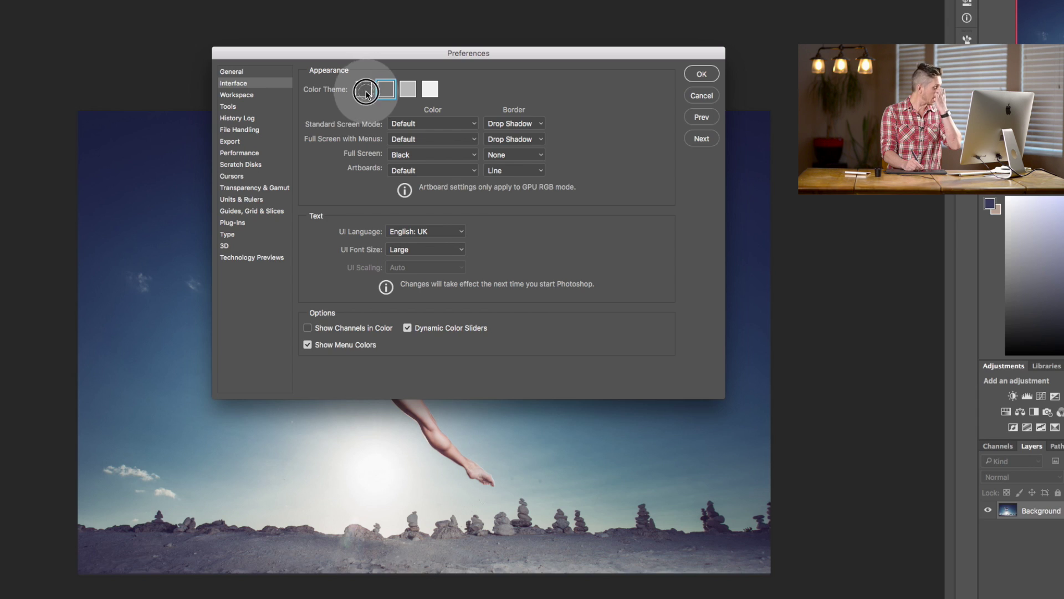
{"action": "left_click", "coordinate": [365, 91]}
{"action": "left_click", "coordinate": [387, 93]}
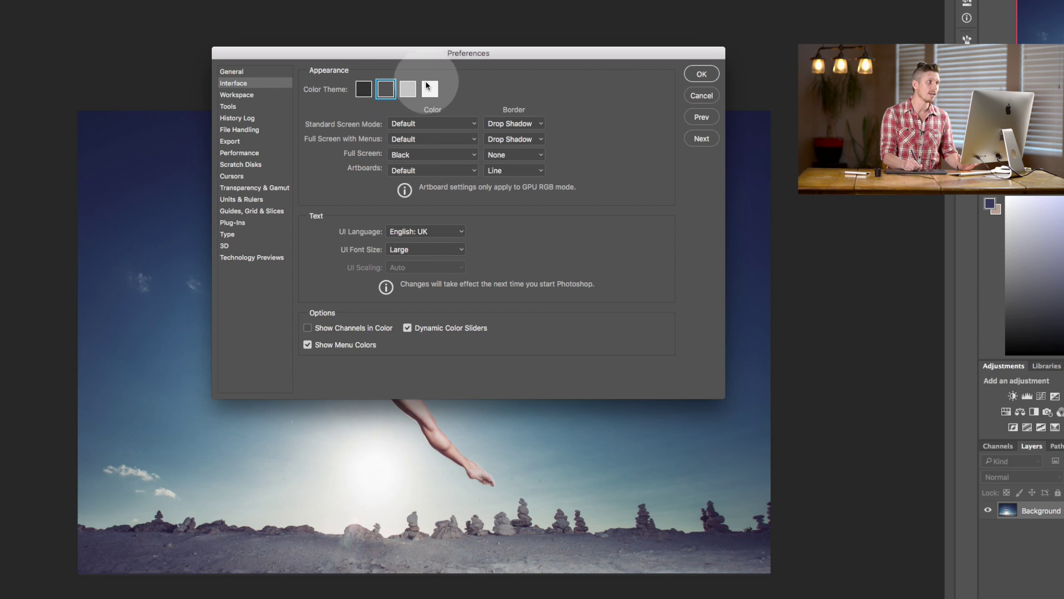
{"action": "left_click", "coordinate": [430, 88]}
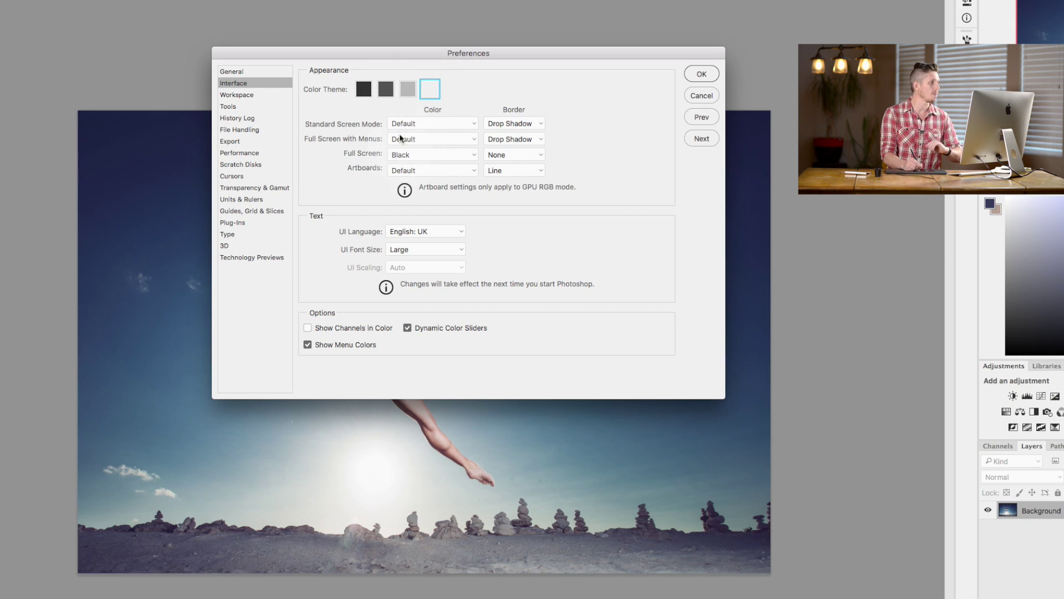
{"action": "left_click", "coordinate": [387, 89]}
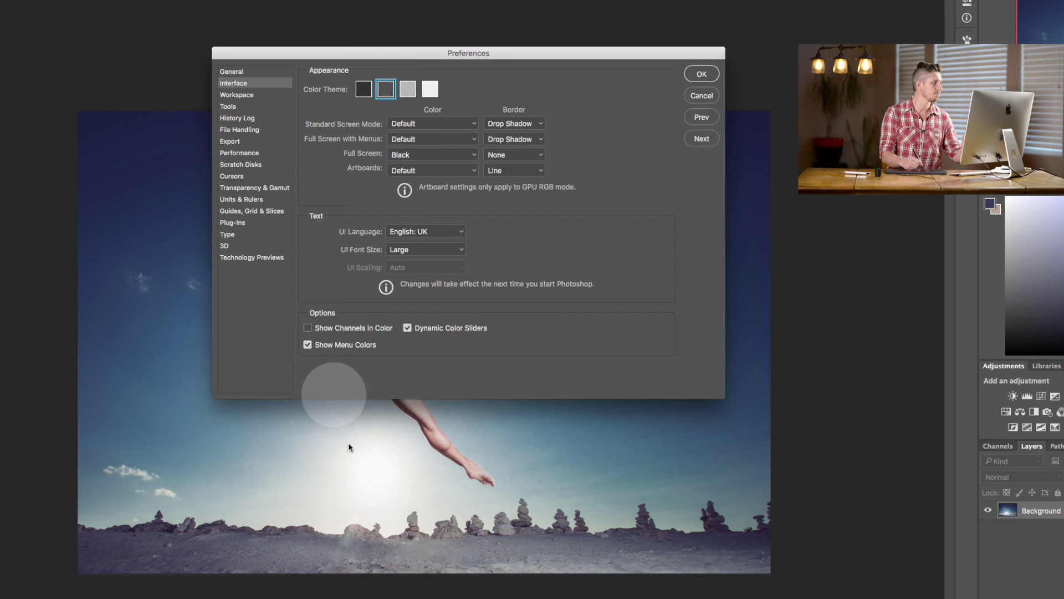
{"action": "left_click_drag", "start_coordinate": [385, 51], "coordinate": [432, 24]}
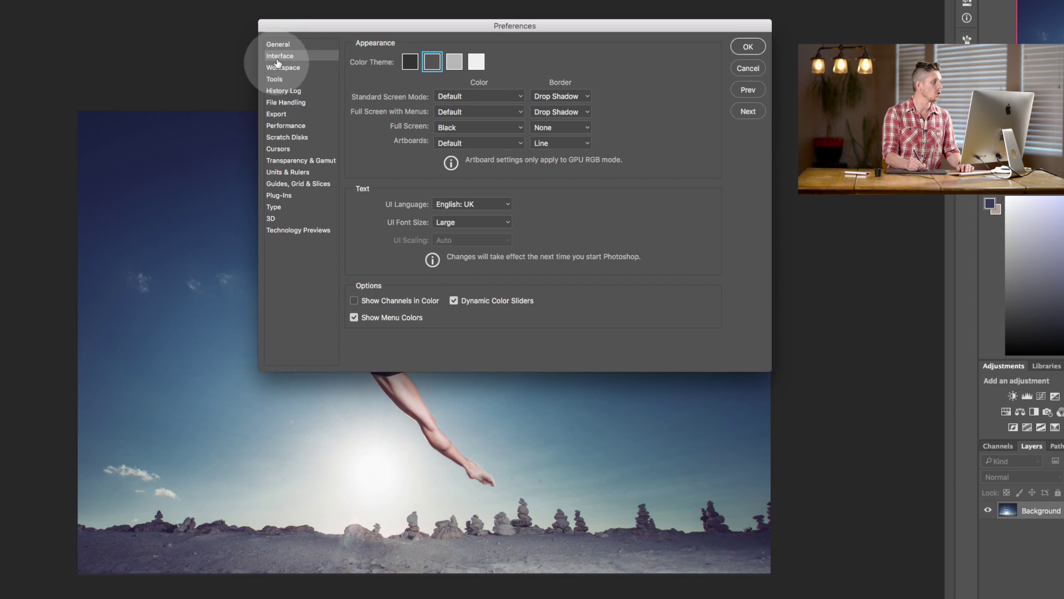
- On the File Handling page, enable Save in Background and keep recovery auto-save at 10 Minutes
{"action": "left_click", "coordinate": [285, 103]}
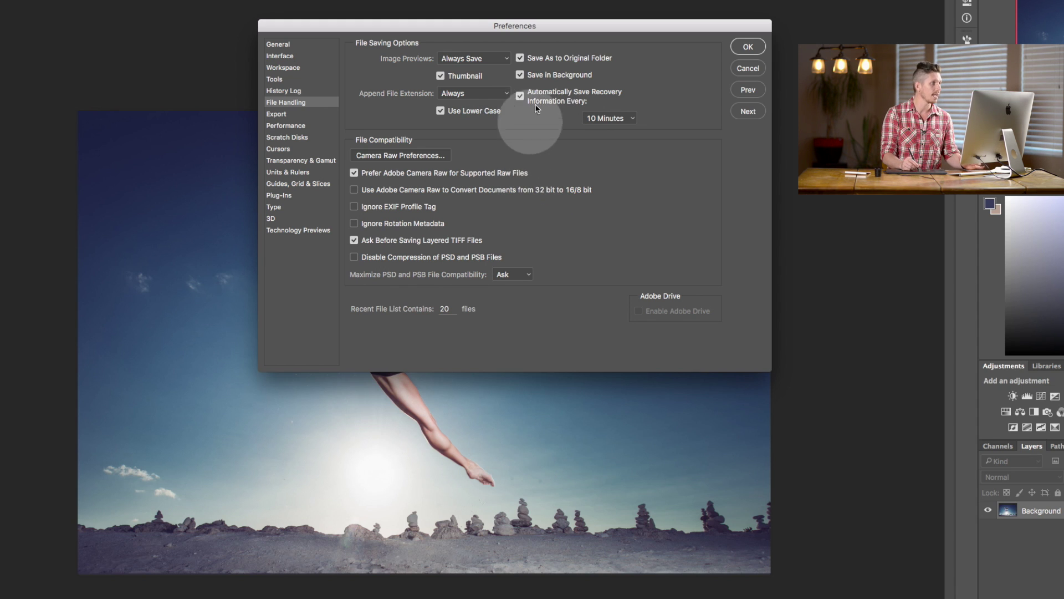
{"action": "left_click", "coordinate": [520, 74]}
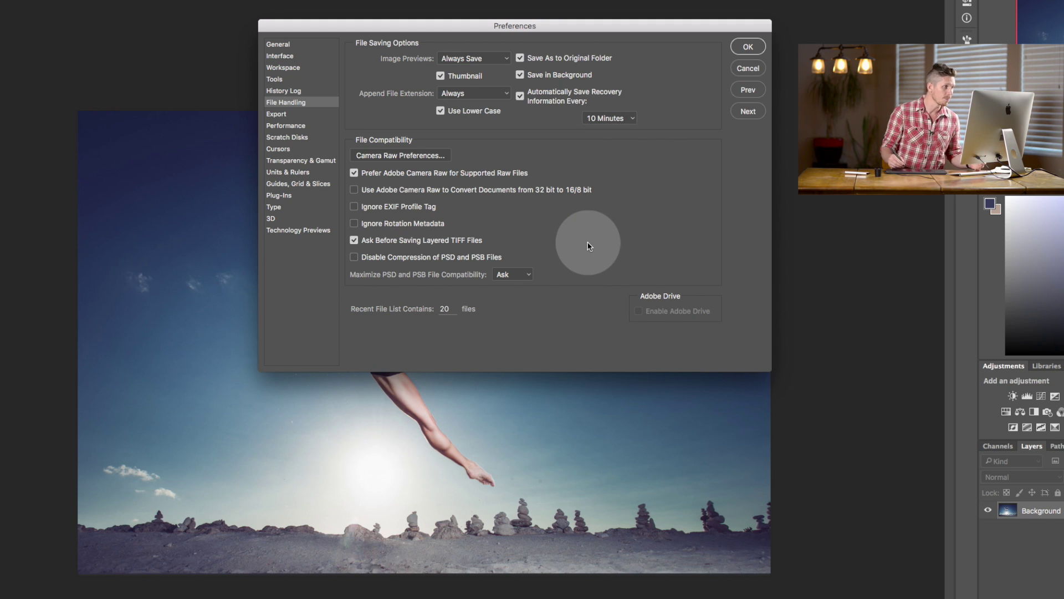
{"action": "left_click", "coordinate": [629, 118]}
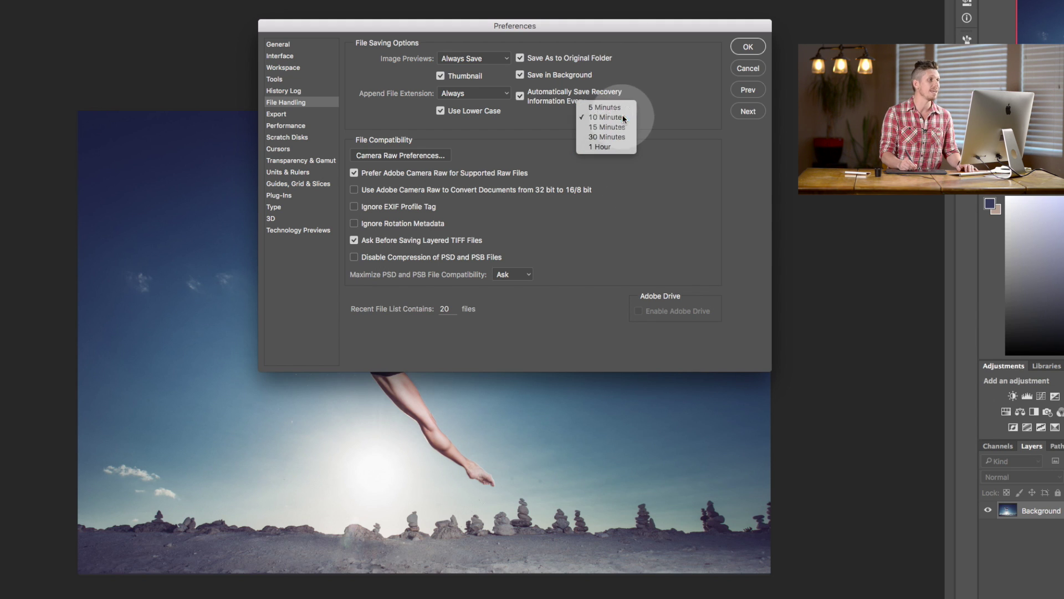
{"action": "left_click", "coordinate": [622, 118]}
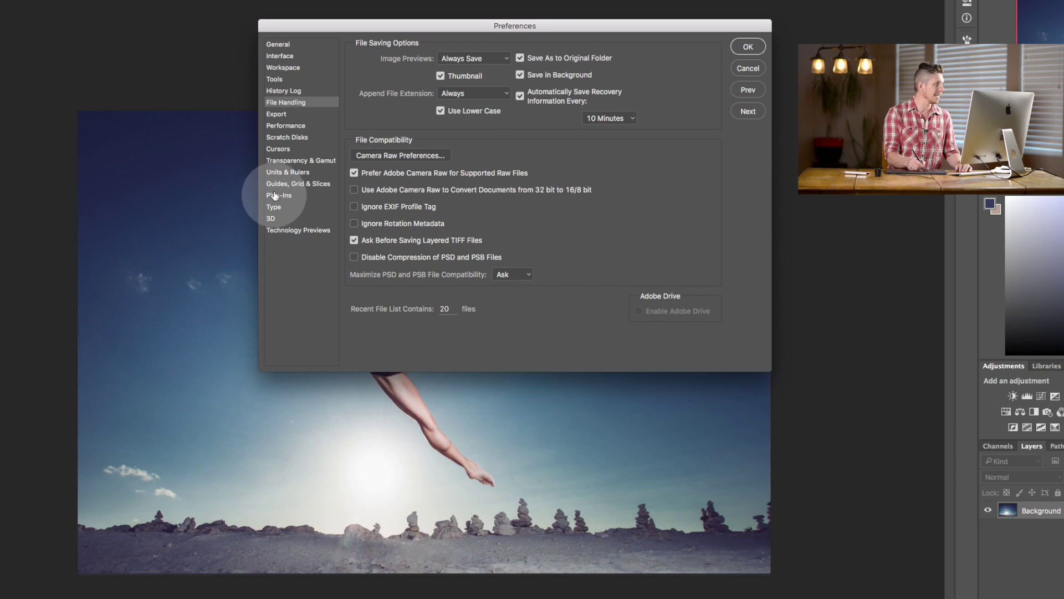
- On the Performance page, give Photoshop slightly more memory and set History States to 50
{"action": "left_click", "coordinate": [274, 127]}
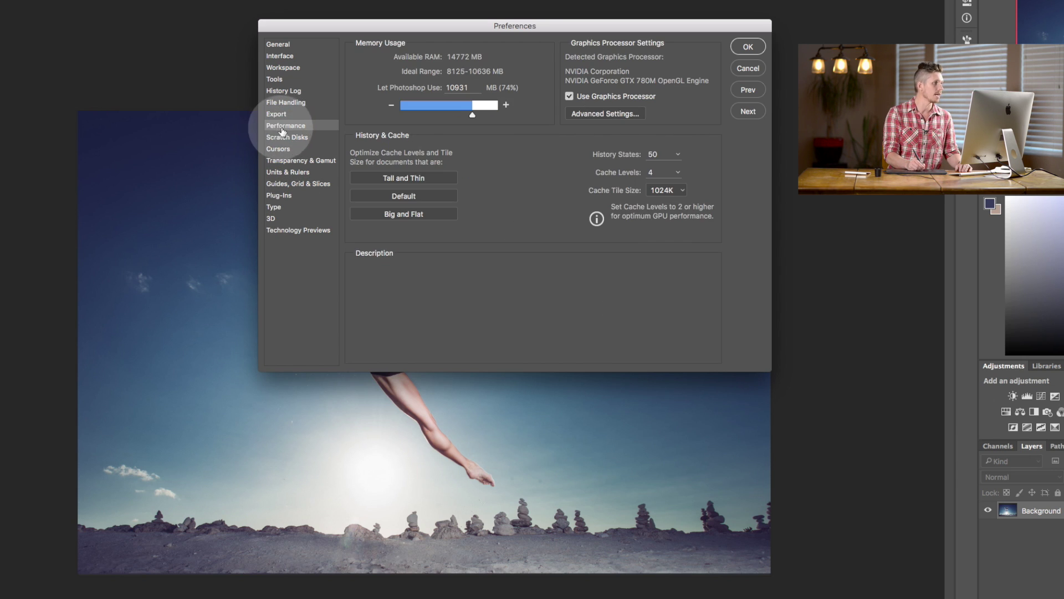
{"action": "mouse_move", "coordinate": [511, 181]}
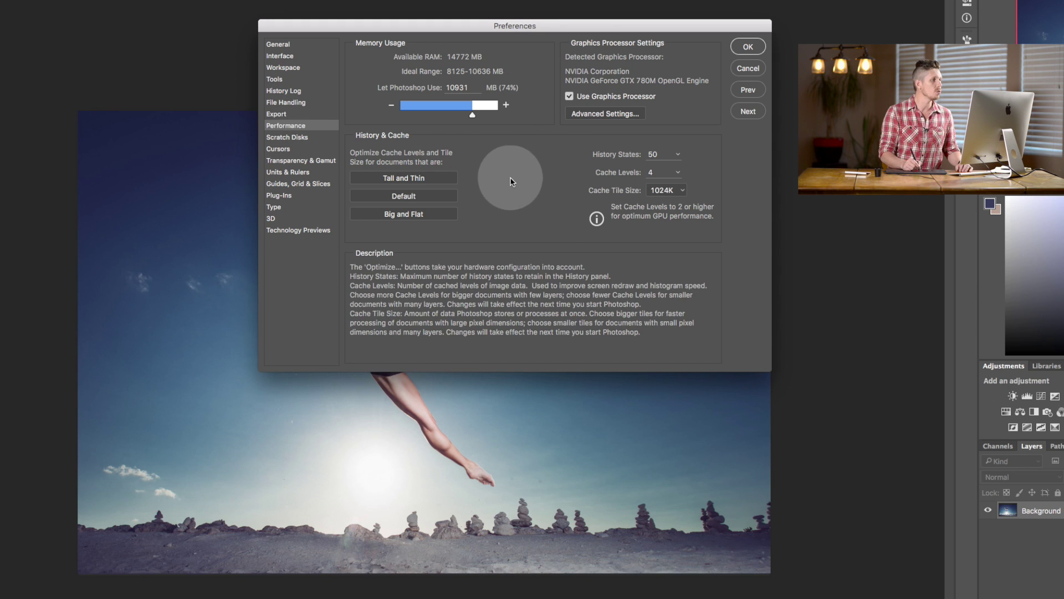
{"action": "mouse_move", "coordinate": [471, 105]}
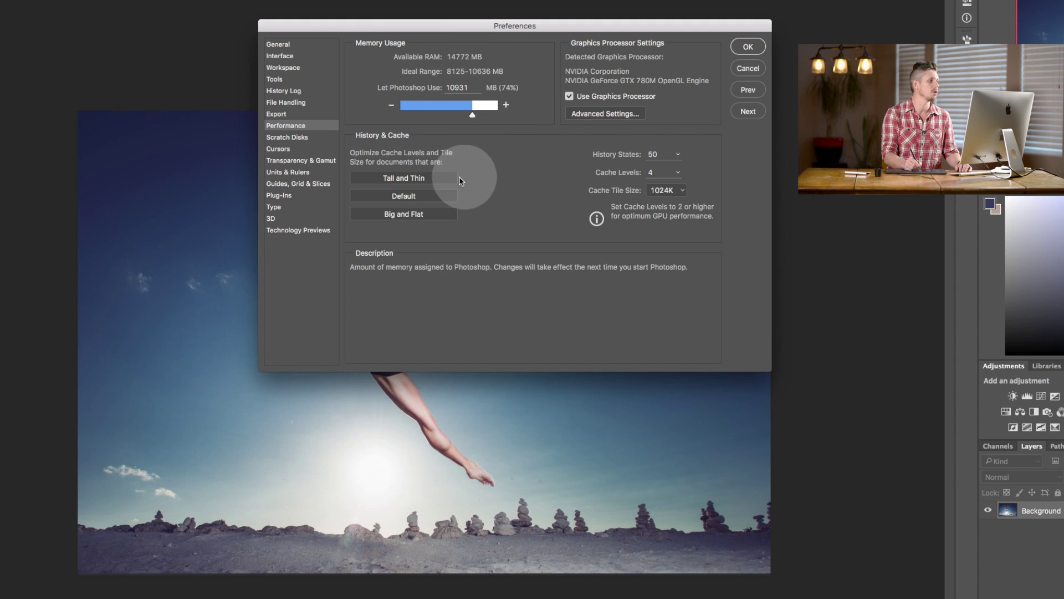
{"action": "left_click", "coordinate": [506, 105]}
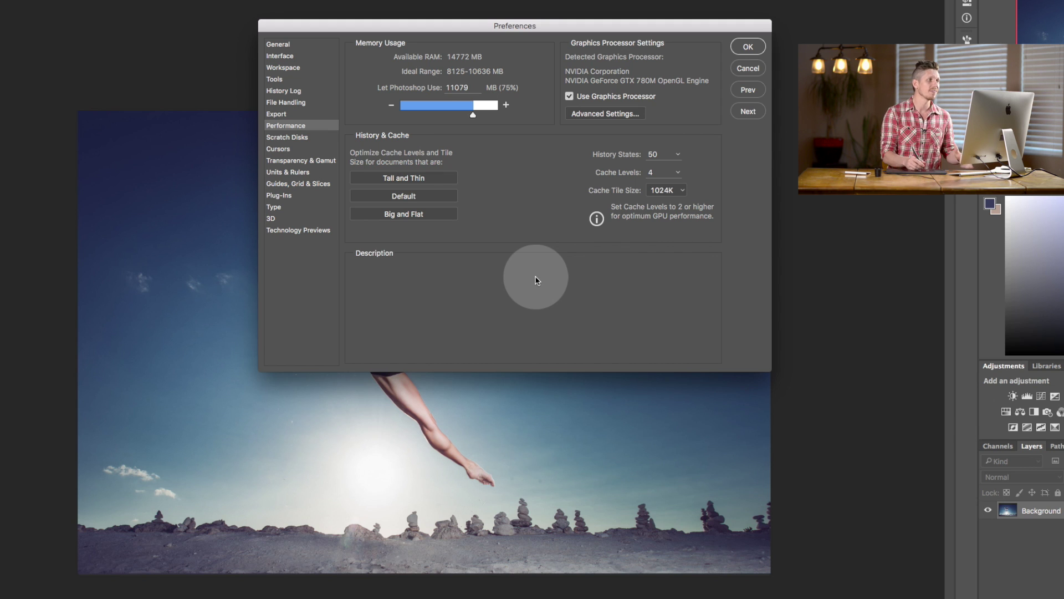
{"action": "mouse_move", "coordinate": [504, 105]}
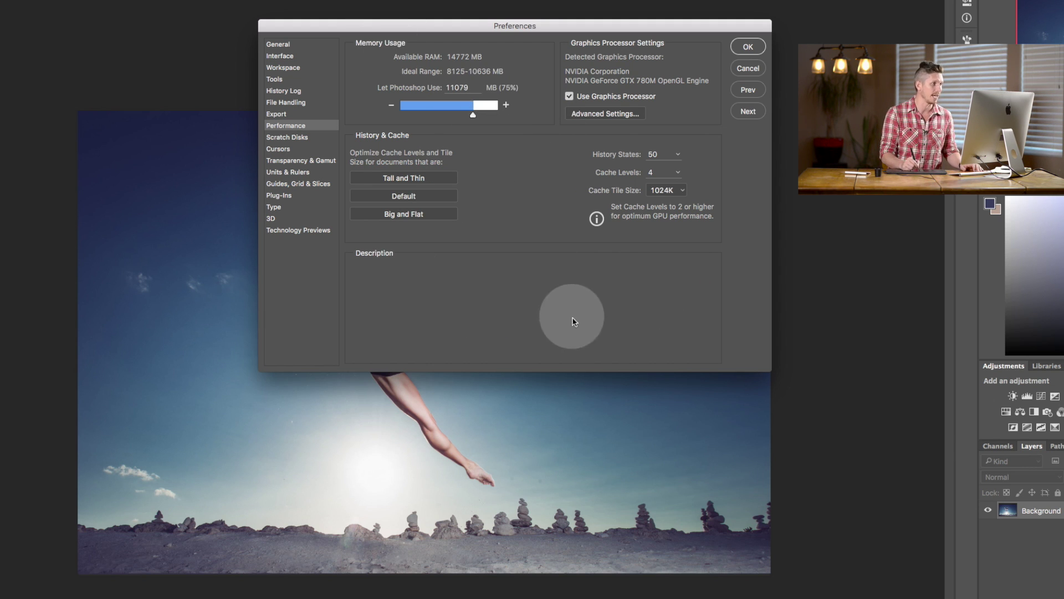
{"action": "mouse_move", "coordinate": [358, 183]}
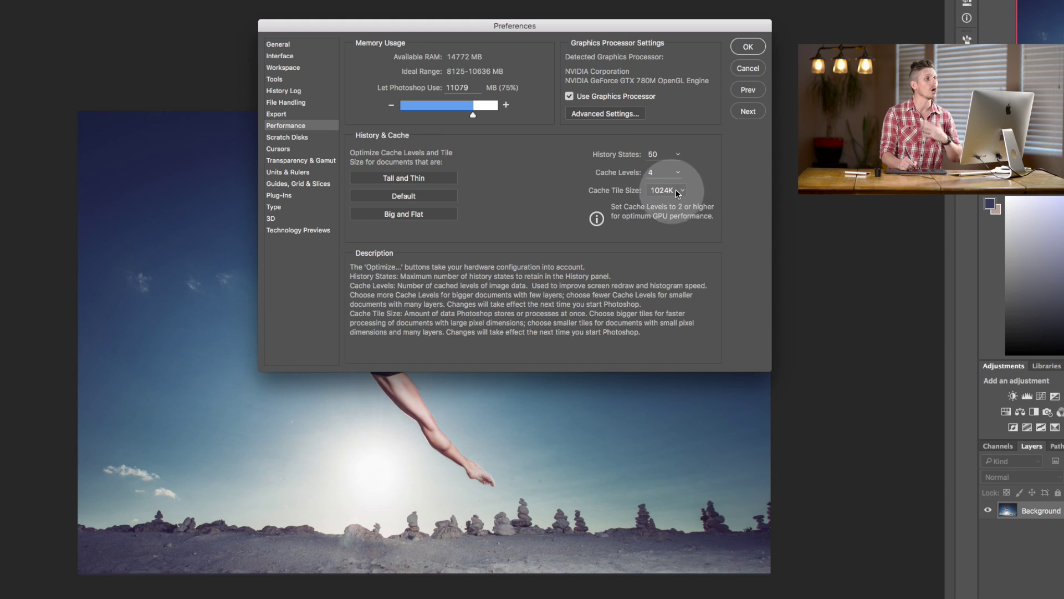
{"action": "left_click_drag", "start_coordinate": [678, 156], "coordinate": [661, 175]}
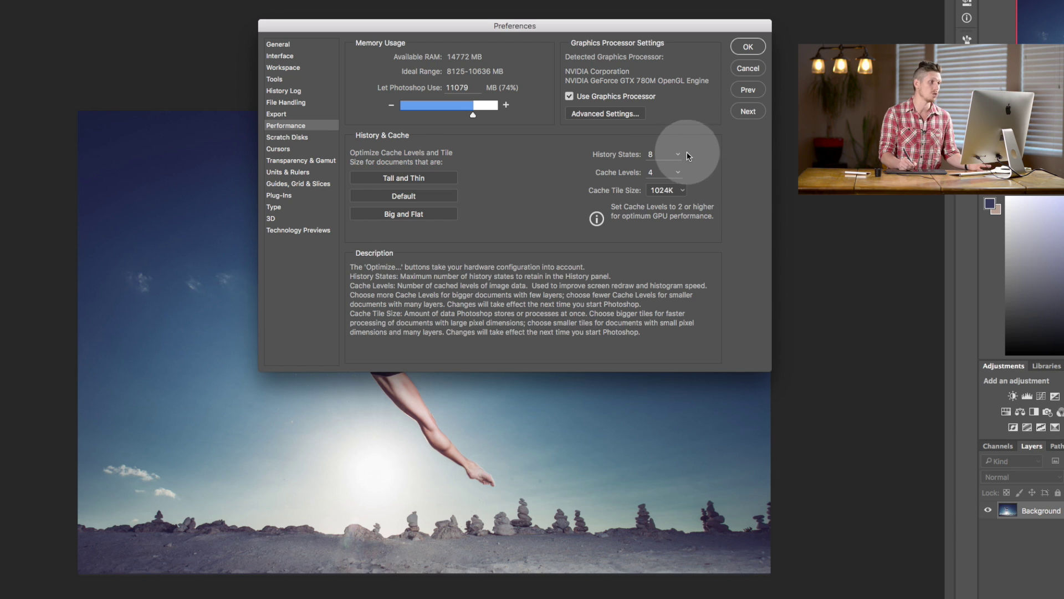
{"action": "left_click_drag", "start_coordinate": [684, 170], "coordinate": [693, 170]}
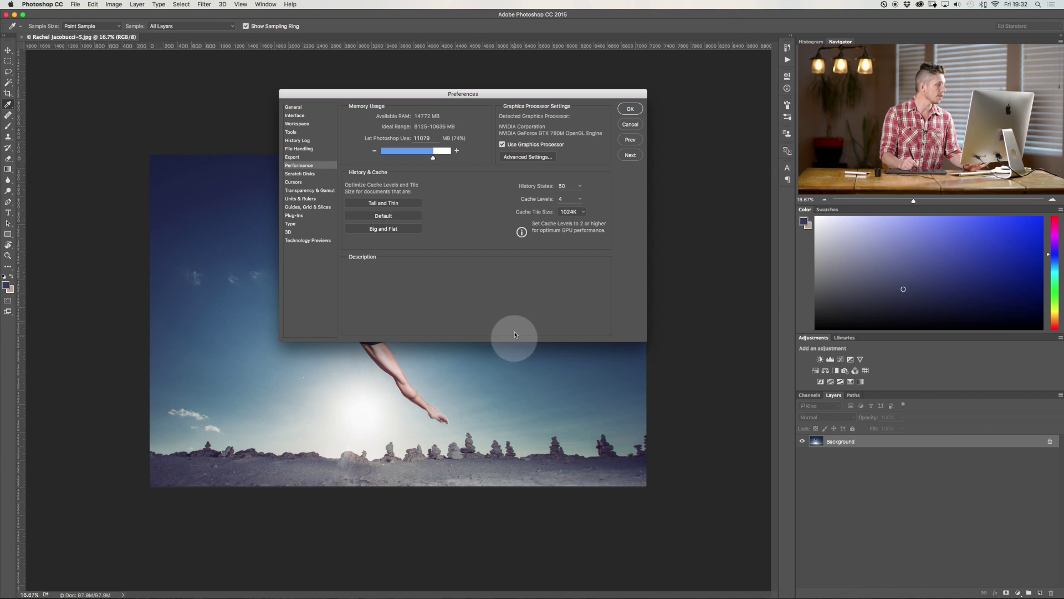
- Close Preferences with OK and marquee-select a rectangle of sky around the dancer
{"action": "left_click", "coordinate": [630, 109]}
{"action": "key", "text": "m"}
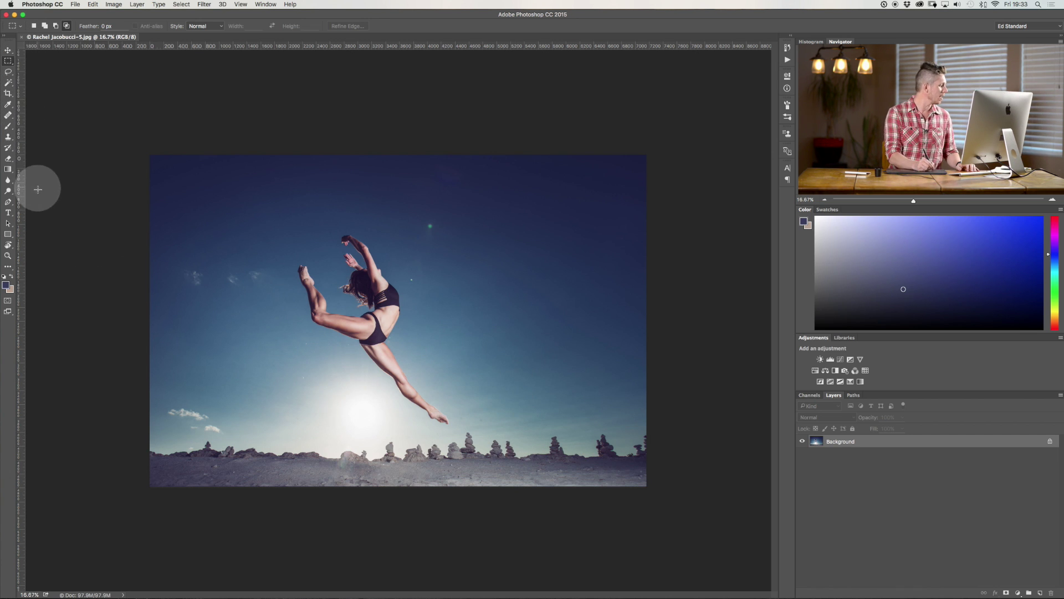
{"action": "left_click", "coordinate": [8, 52]}
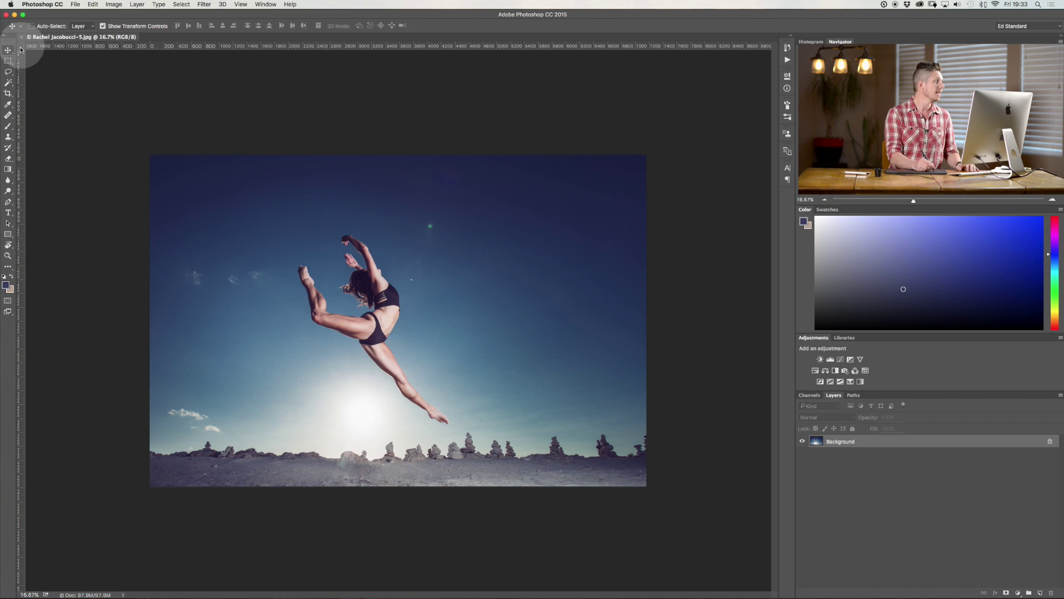
{"action": "left_click", "coordinate": [8, 60]}
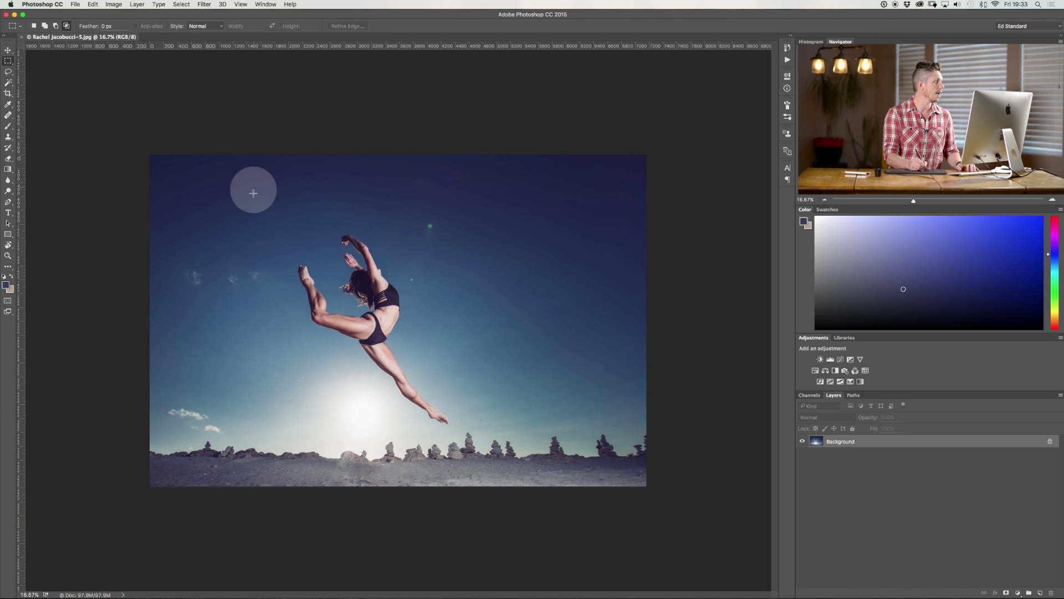
{"action": "left_click_drag", "start_coordinate": [235, 182], "coordinate": [560, 399]}
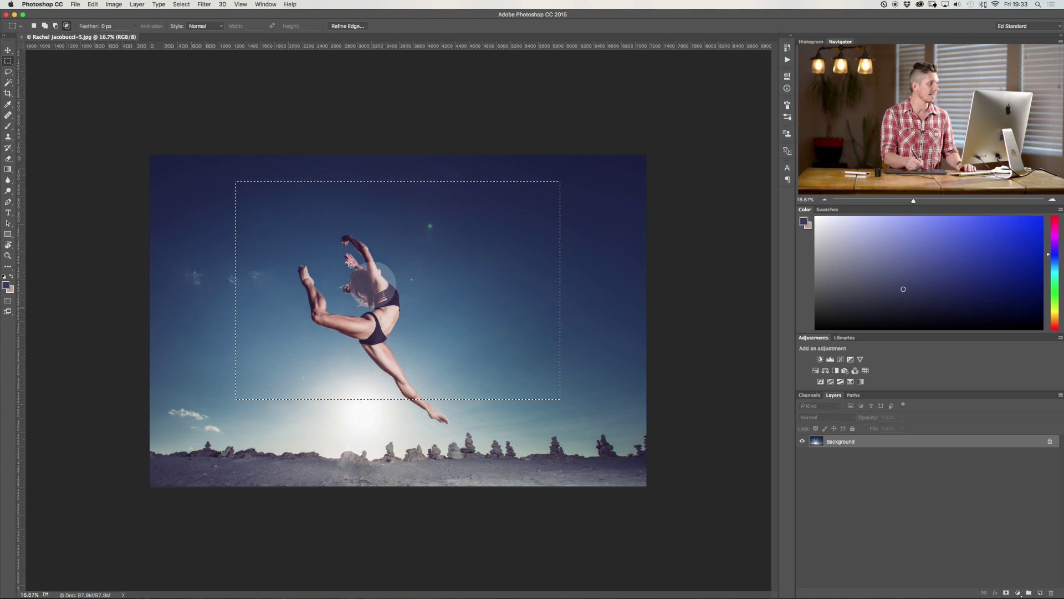
- Copy the selection to a new layer, shift it about 100 px left, then undo it
{"action": "key", "text": "ctrl+j"}
{"action": "left_click", "coordinate": [8, 50]}
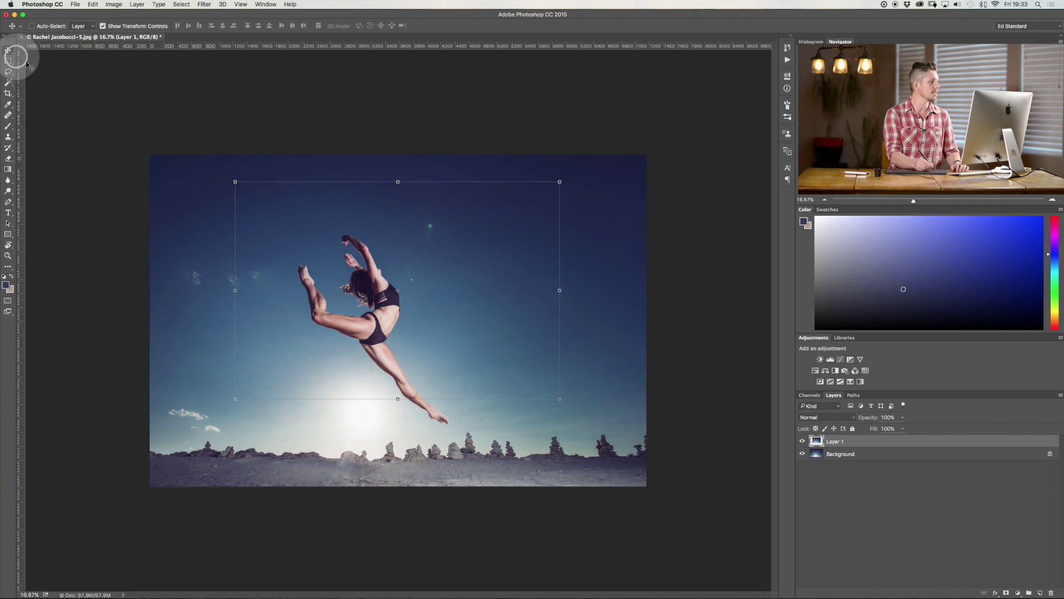
{"action": "left_click_drag", "start_coordinate": [399, 253], "coordinate": [320, 254]}
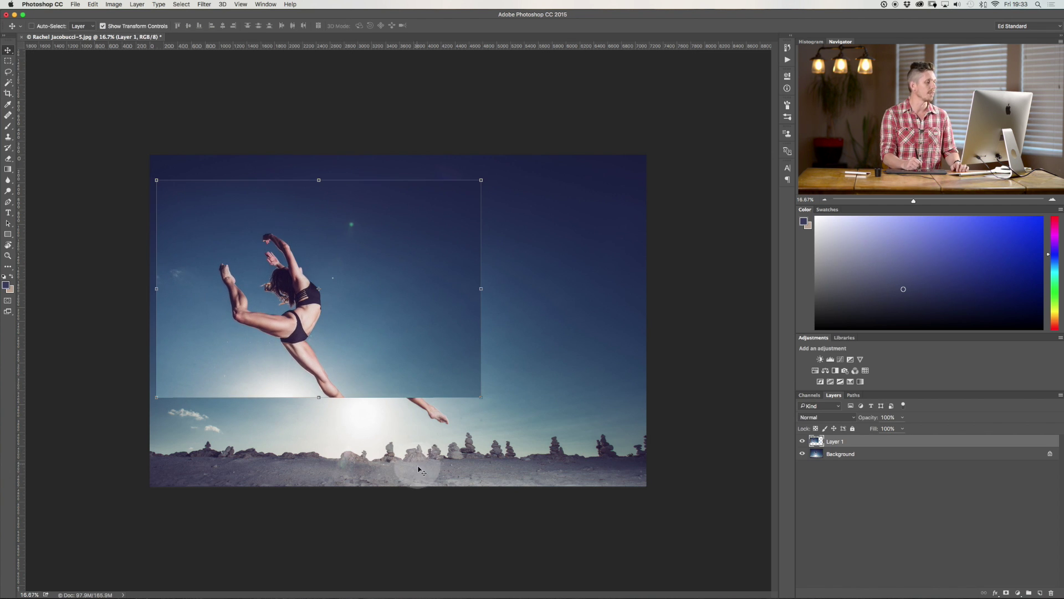
{"action": "key", "text": "Delete"}
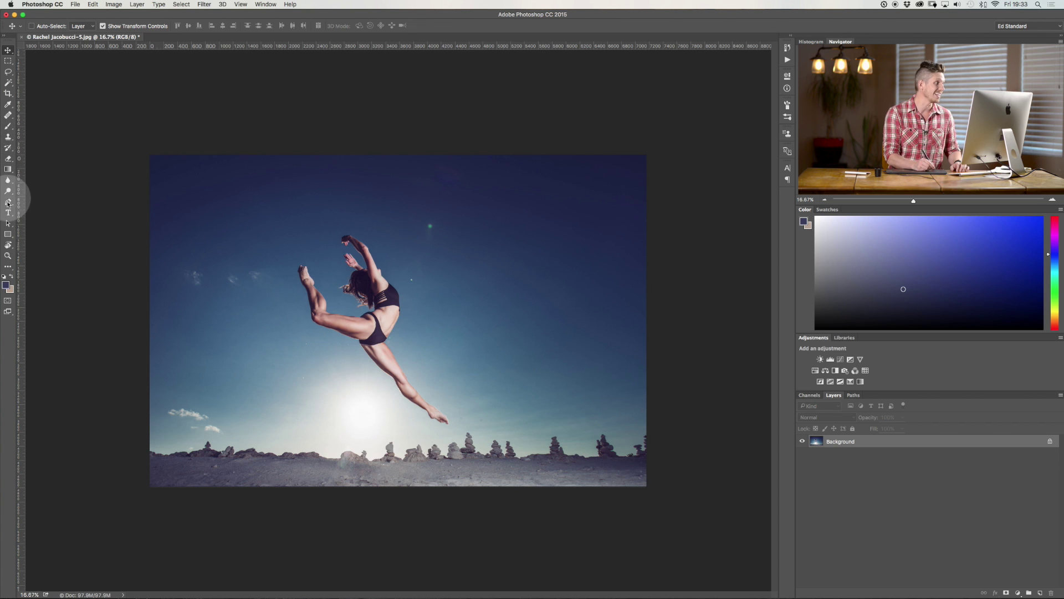
{"action": "left_click", "coordinate": [9, 83]}
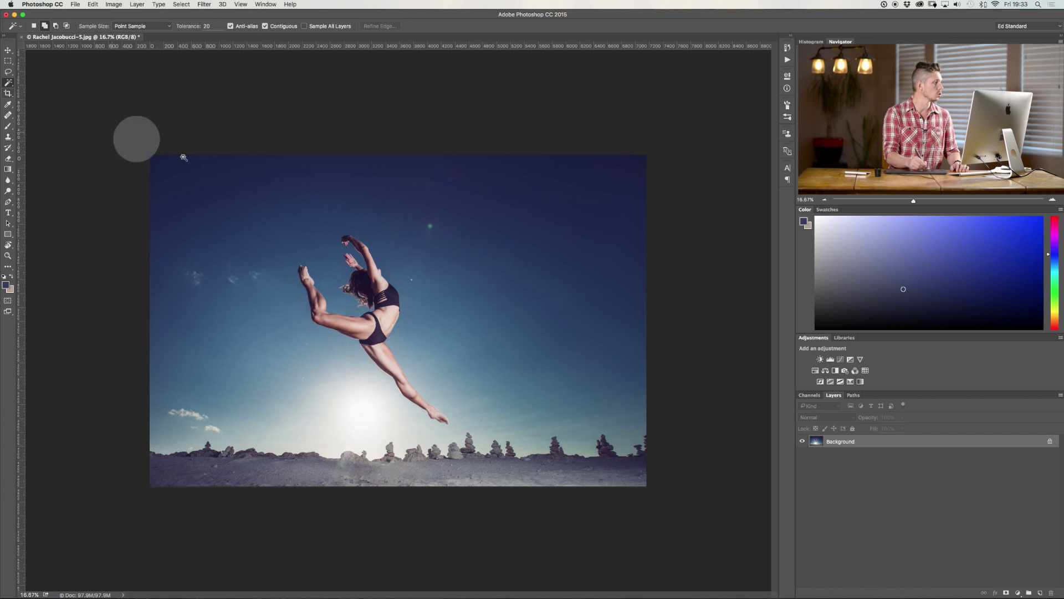
{"action": "left_click", "coordinate": [302, 217]}
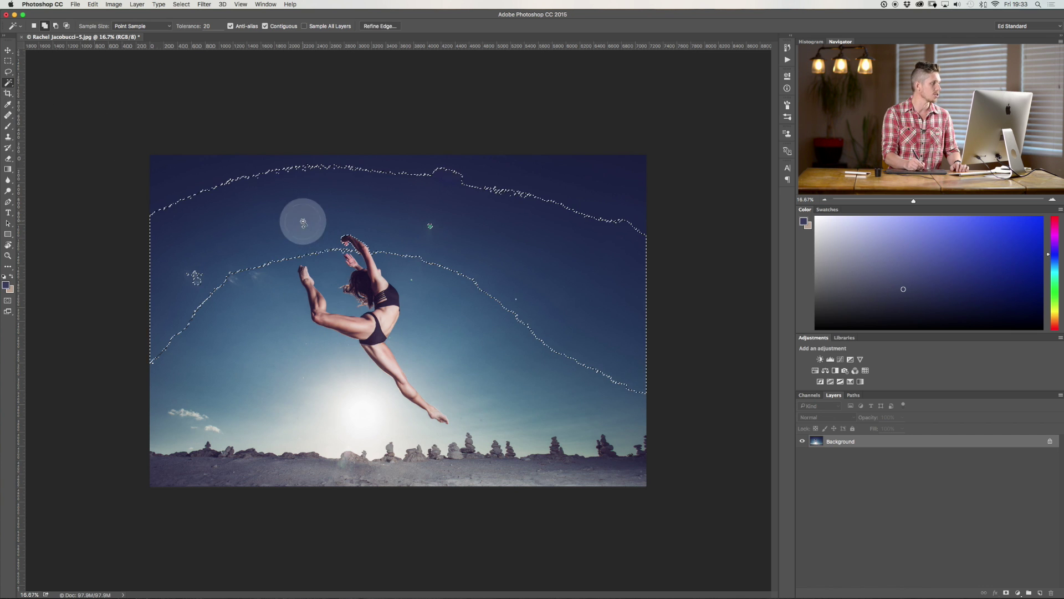
{"action": "left_click", "coordinate": [530, 183]}
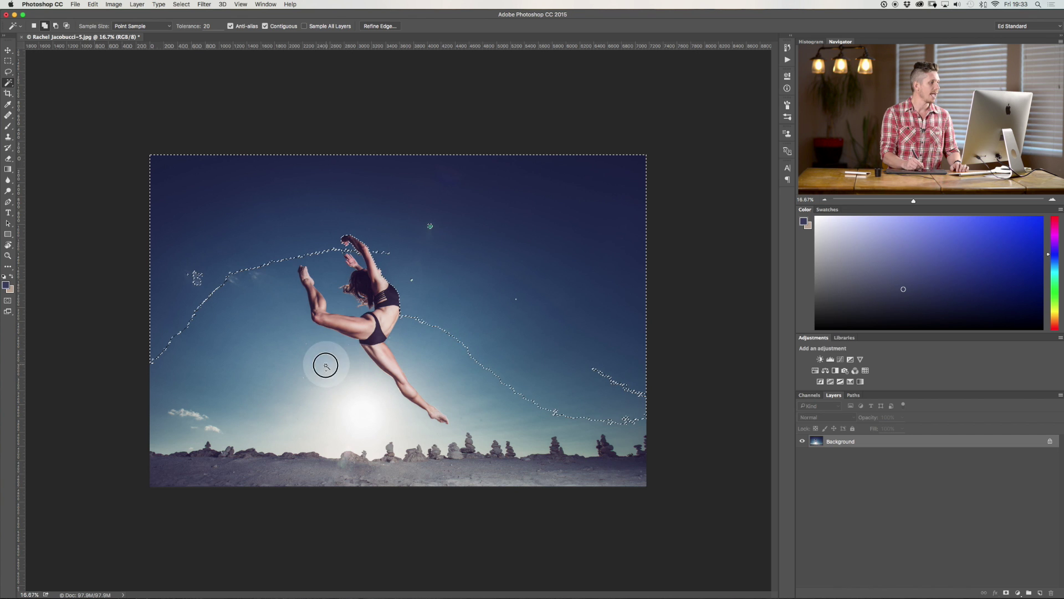
{"action": "left_click", "coordinate": [311, 327]}
{"action": "left_click", "coordinate": [329, 272]}
{"action": "left_click", "coordinate": [388, 265]}
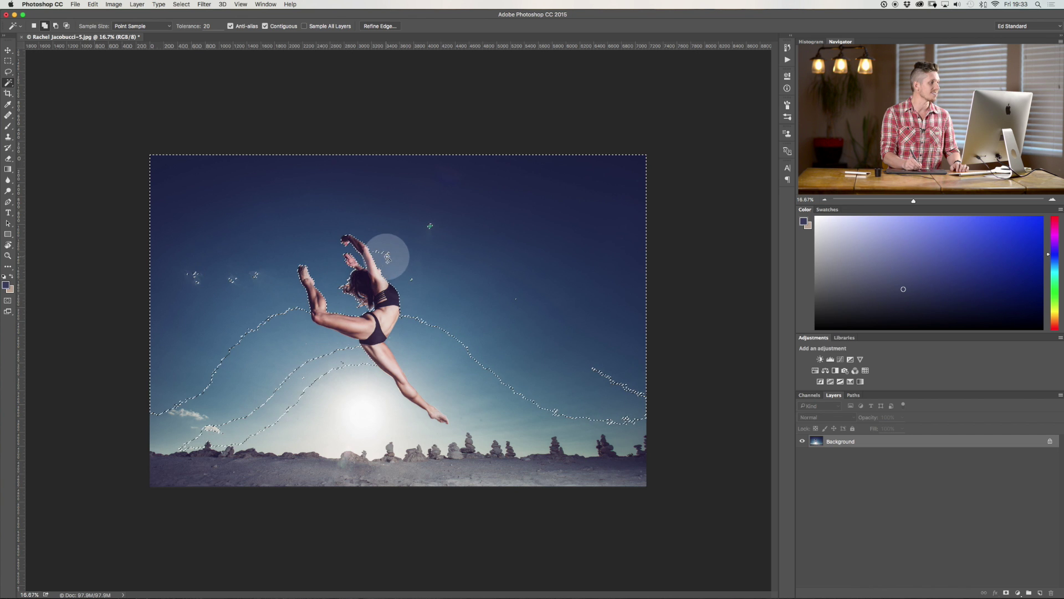
{"action": "left_click", "coordinate": [322, 376]}
{"action": "left_click", "coordinate": [308, 346]}
{"action": "left_click", "coordinate": [422, 351]}
{"action": "left_click", "coordinate": [416, 328]}
{"action": "left_click", "coordinate": [378, 391]}
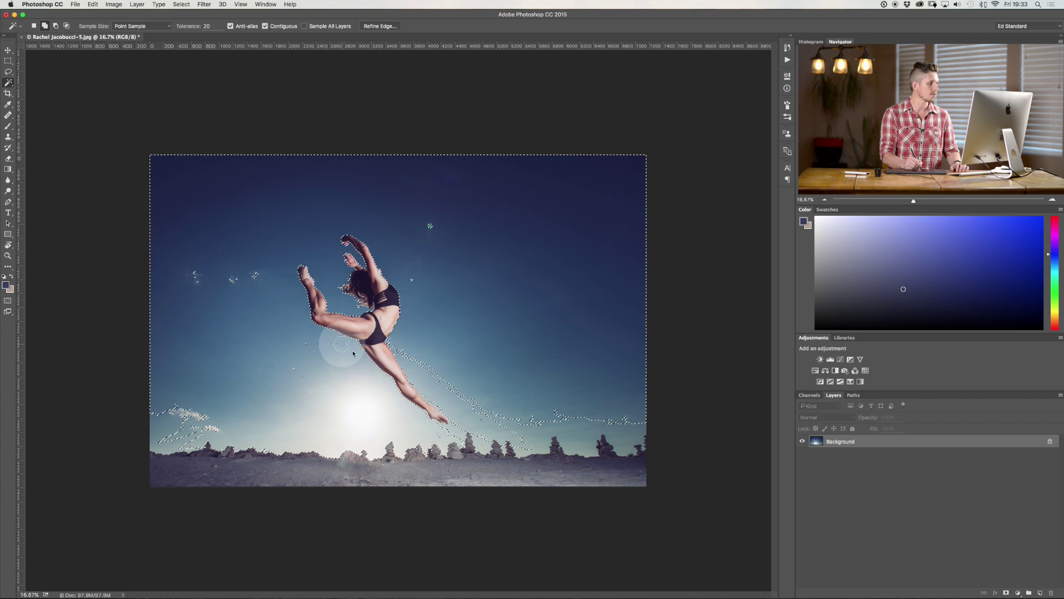
{"action": "left_click", "coordinate": [432, 368]}
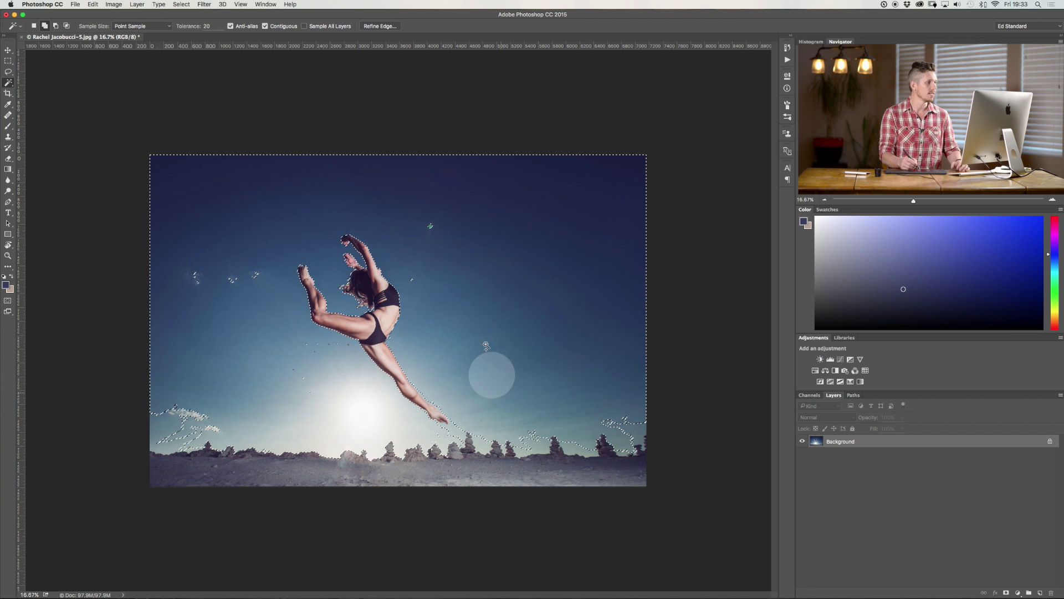
{"action": "key", "text": "super+i"}
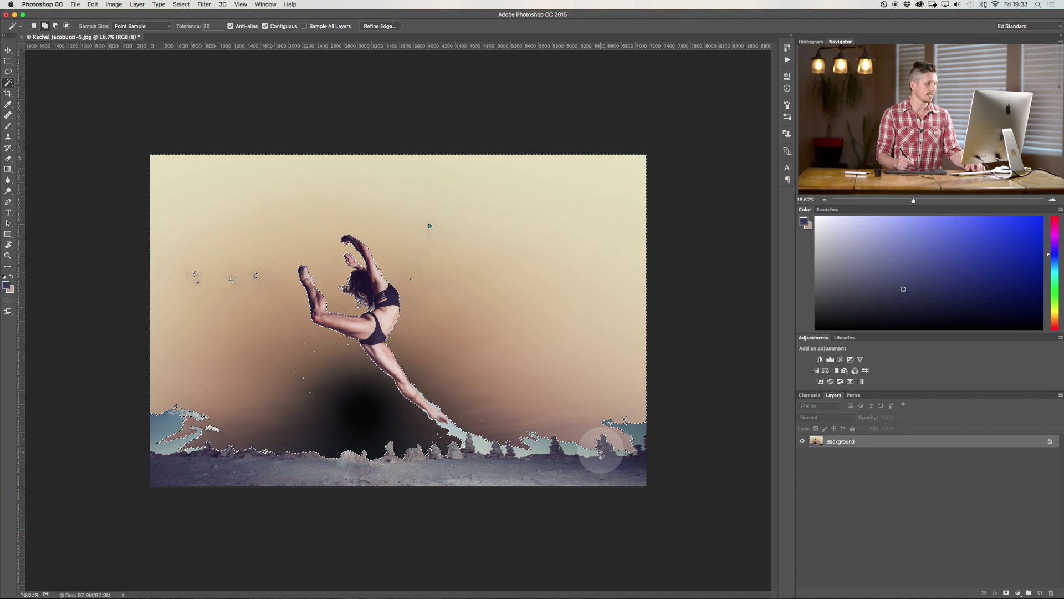
{"action": "key", "text": "super+z"}
{"action": "left_click", "coordinate": [8, 61]}
- Clear the sky selection and paint a thin test brush stroke over the dancer's leg
{"action": "left_click", "coordinate": [56, 69]}
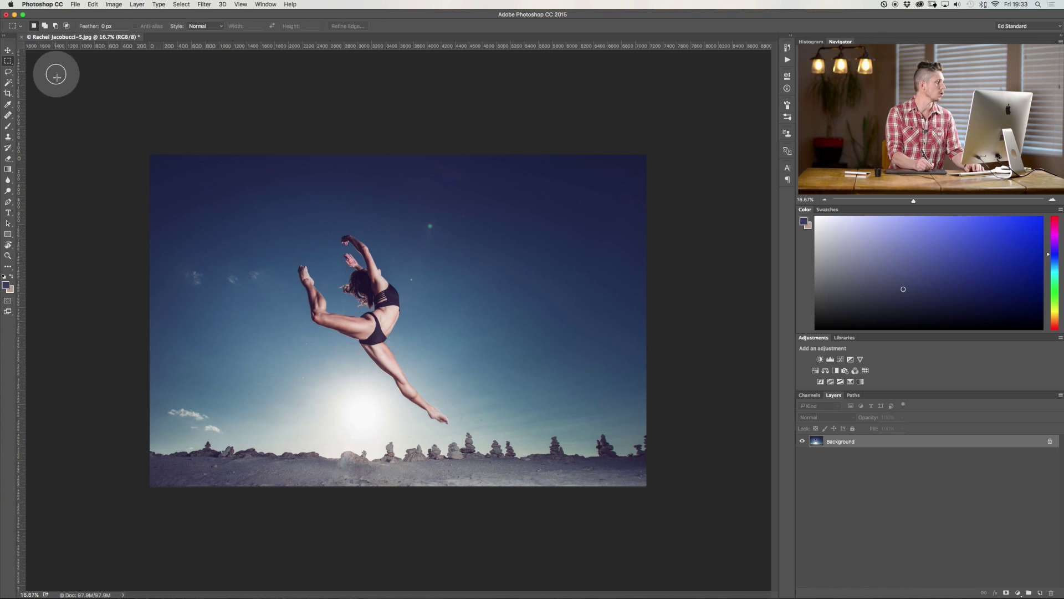
{"action": "key", "text": "b"}
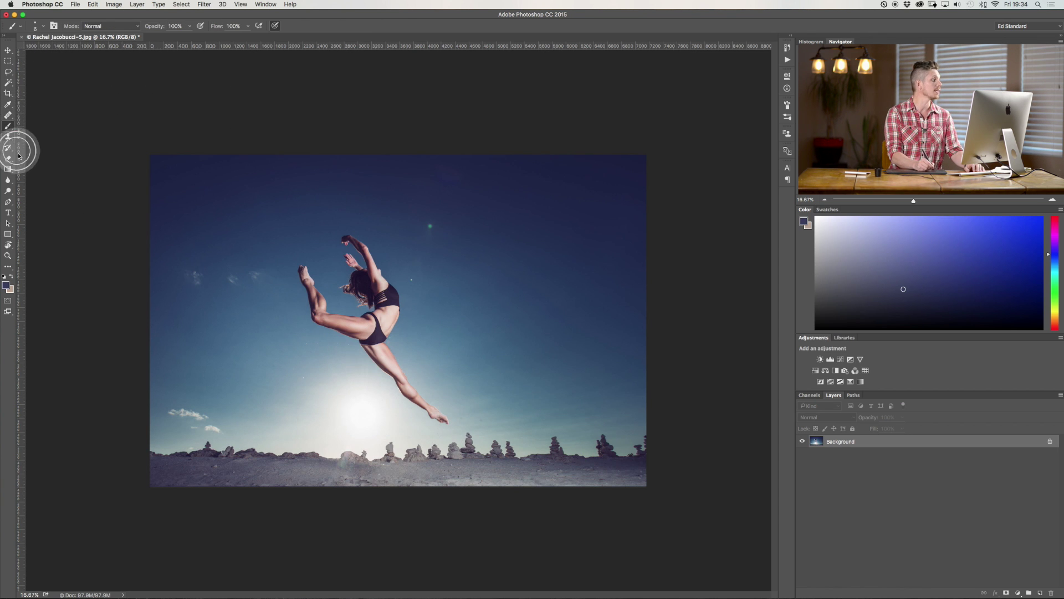
{"action": "left_click_drag", "start_coordinate": [293, 248], "coordinate": [358, 307]}
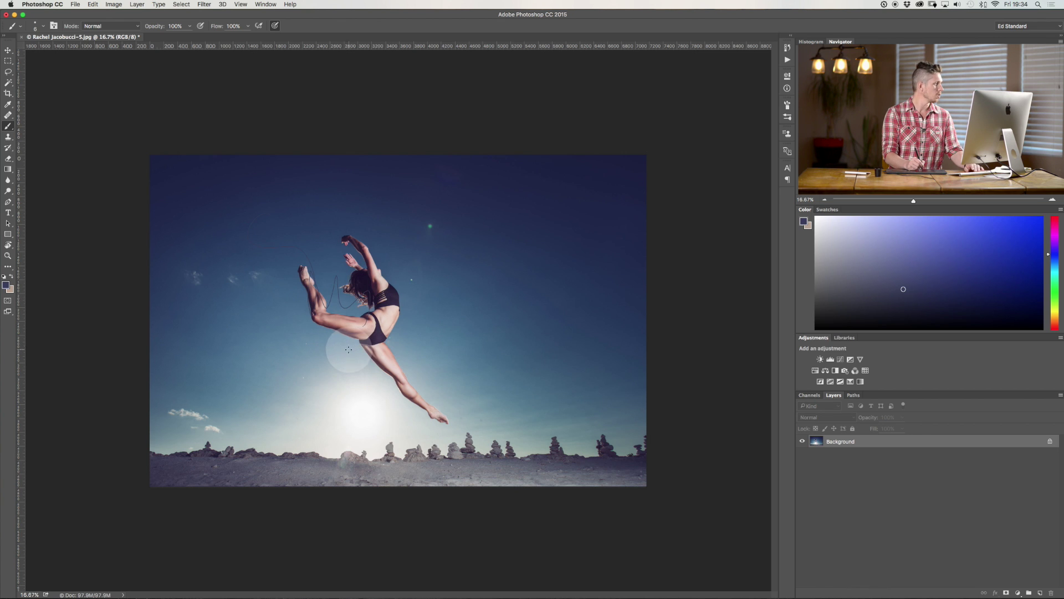
- Make white the foreground colour, enlarge the brush to 125, paint a zigzag, then undo it
{"action": "key", "text": "x"}
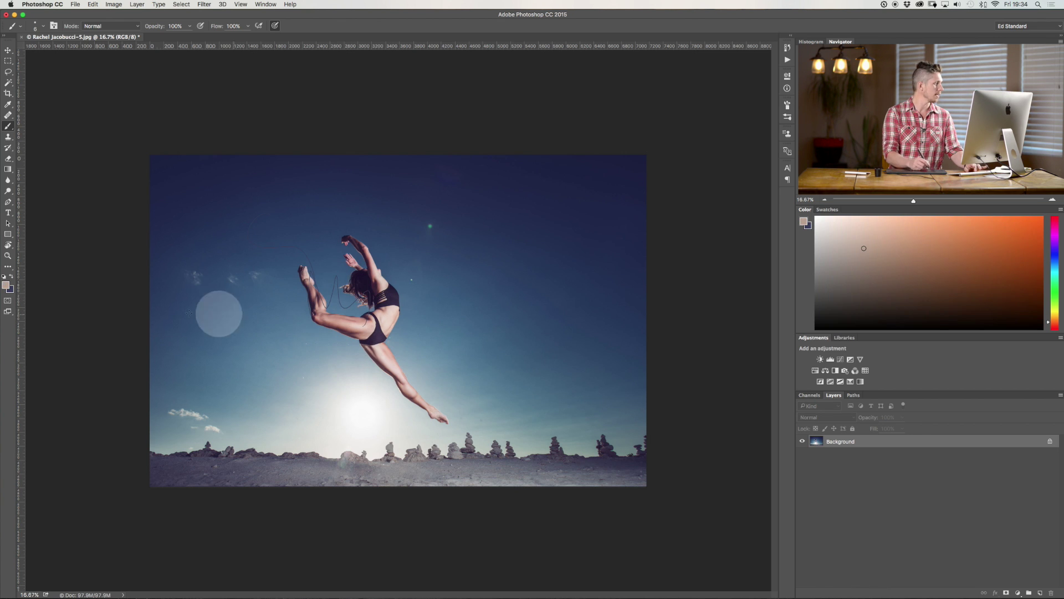
{"action": "left_click", "coordinate": [7, 284]}
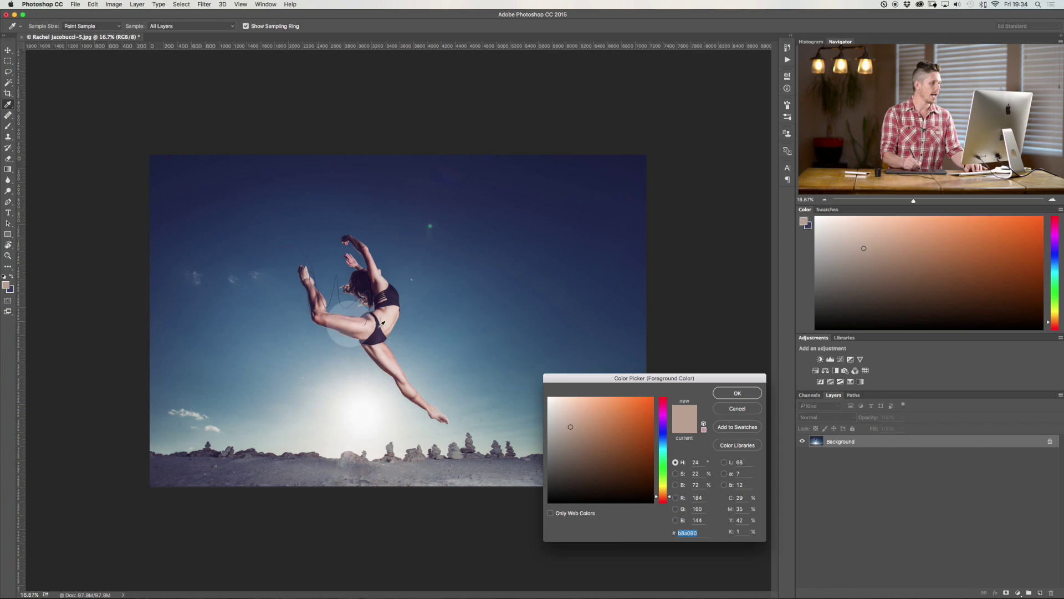
{"action": "left_click", "coordinate": [551, 399]}
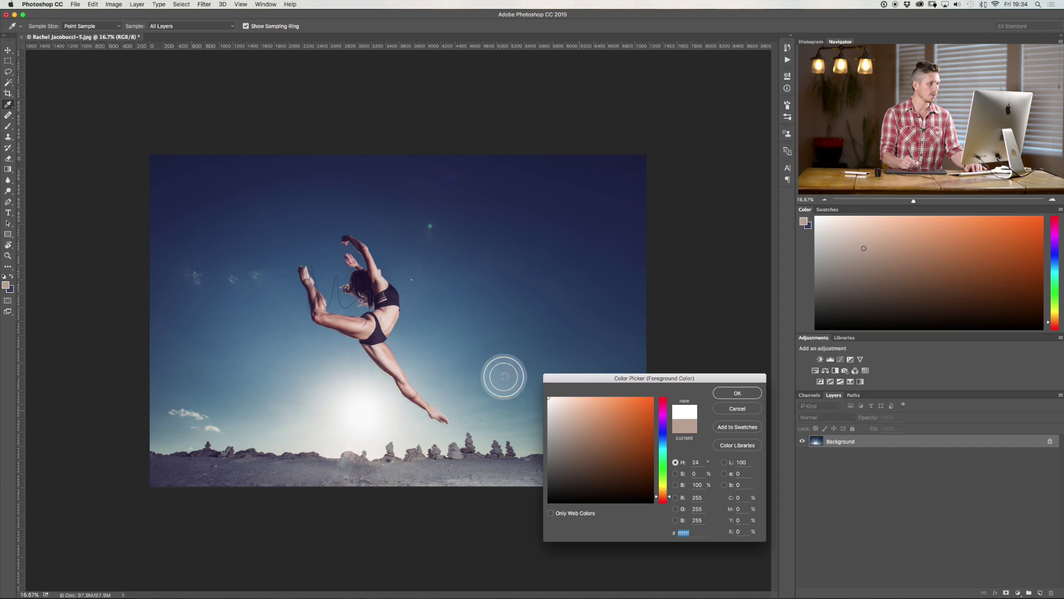
{"action": "left_click", "coordinate": [737, 393]}
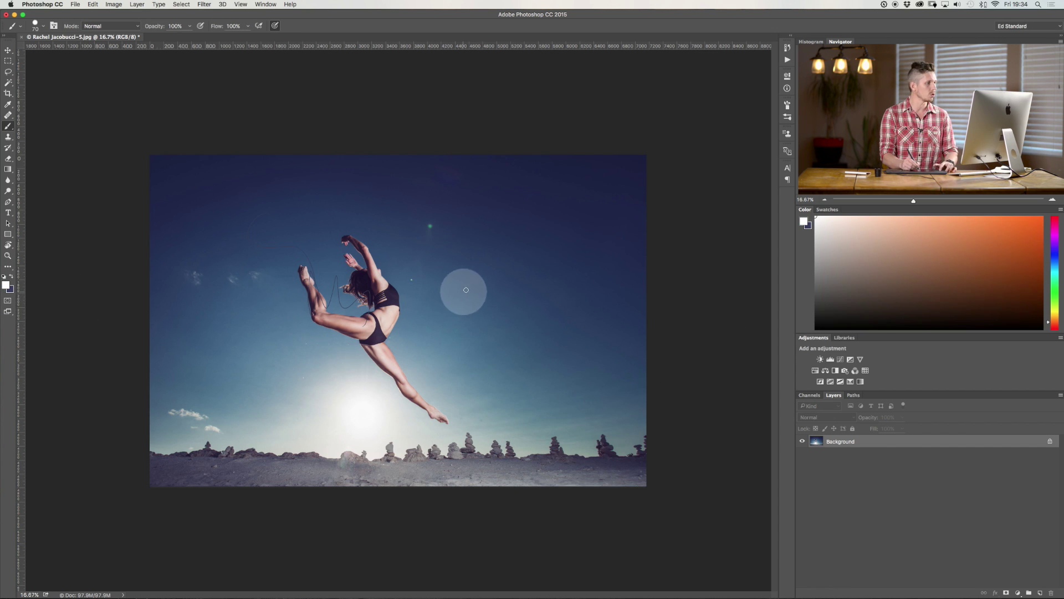
{"action": "key", "text": "bracketright"}
{"action": "key", "text": "bracketright"}
{"action": "key", "text": "bracketright"}
{"action": "key", "text": "bracketright"}
{"action": "mouse_move", "coordinate": [400, 191]}
{"action": "left_mouse_down"}
{"action": "mouse_move", "coordinate": [399, 261]}
{"action": "mouse_move", "coordinate": [475, 272]}
{"action": "mouse_move", "coordinate": [539, 425]}
{"action": "mouse_move", "coordinate": [200, 283]}
{"action": "mouse_move", "coordinate": [213, 255]}
{"action": "left_mouse_up"}
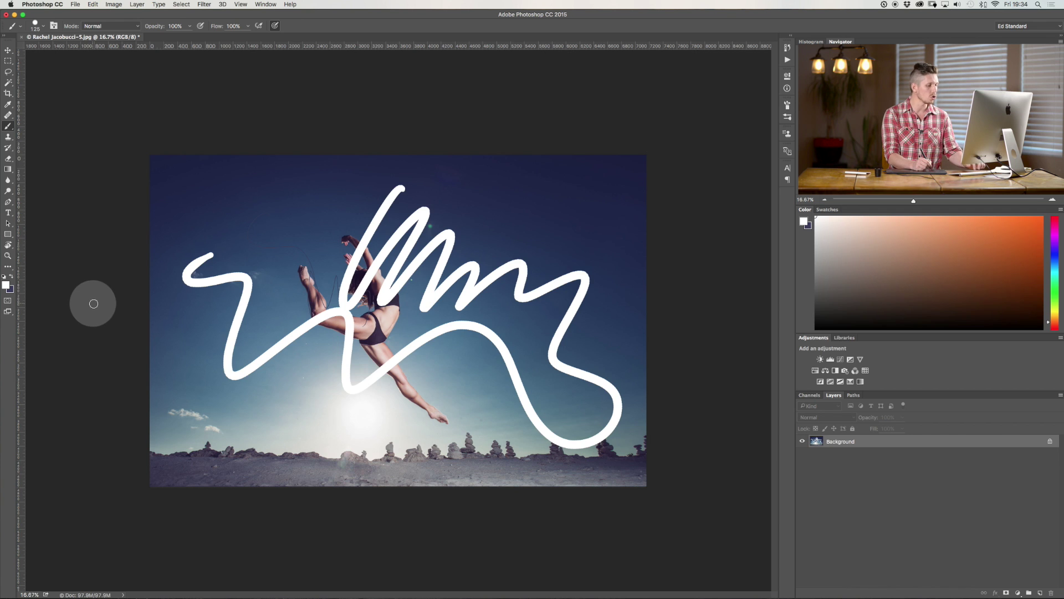
{"action": "key", "text": "ctrl+z"}
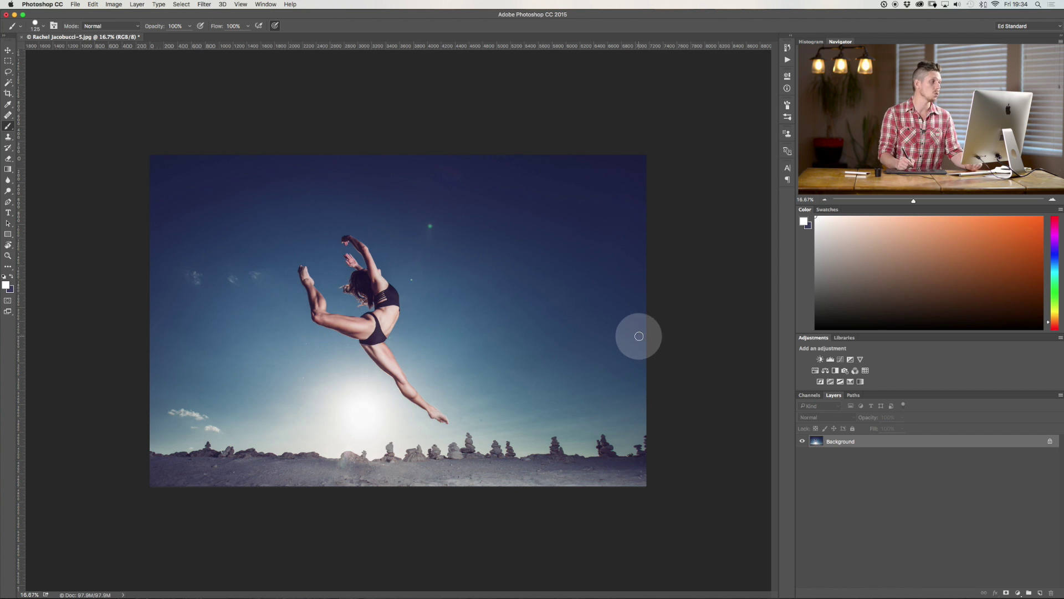
{"action": "left_click", "coordinate": [9, 61]}
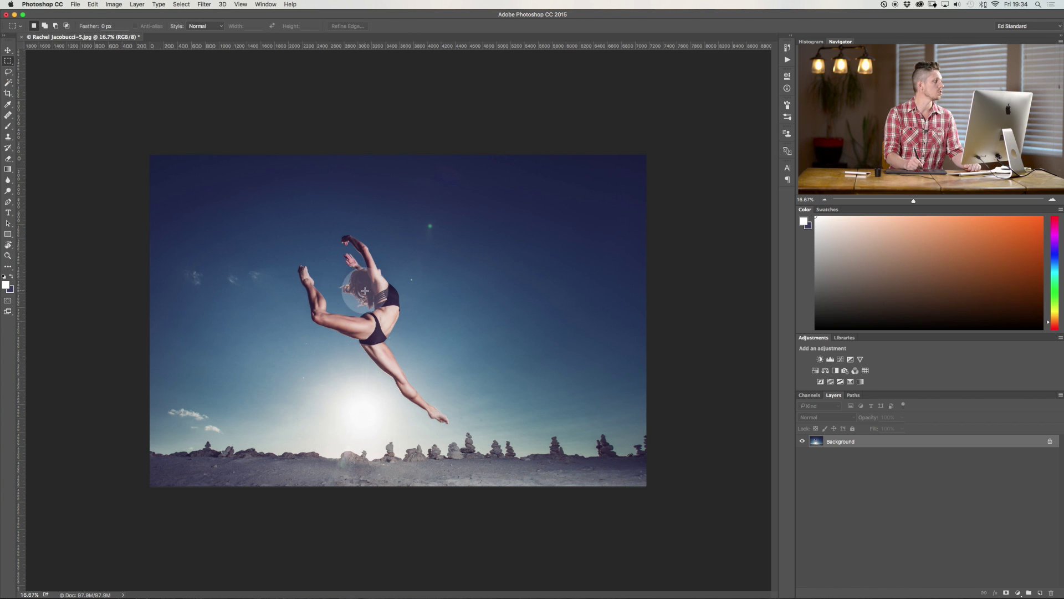
- With the Brush tool, paint a thin white wavy stroke across the sky
{"action": "left_click", "coordinate": [7, 127]}
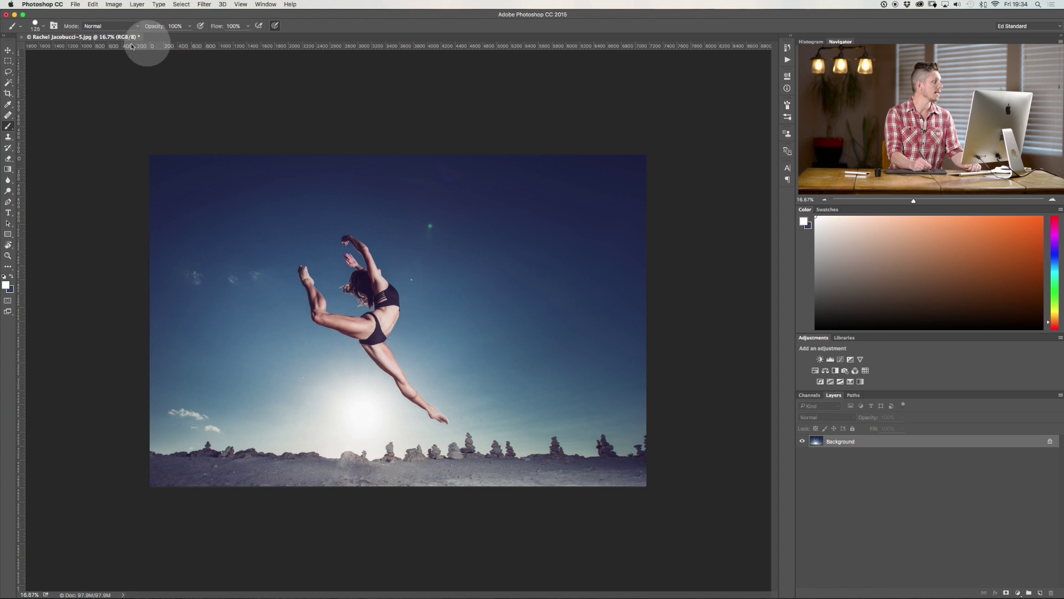
{"action": "left_click", "coordinate": [43, 29]}
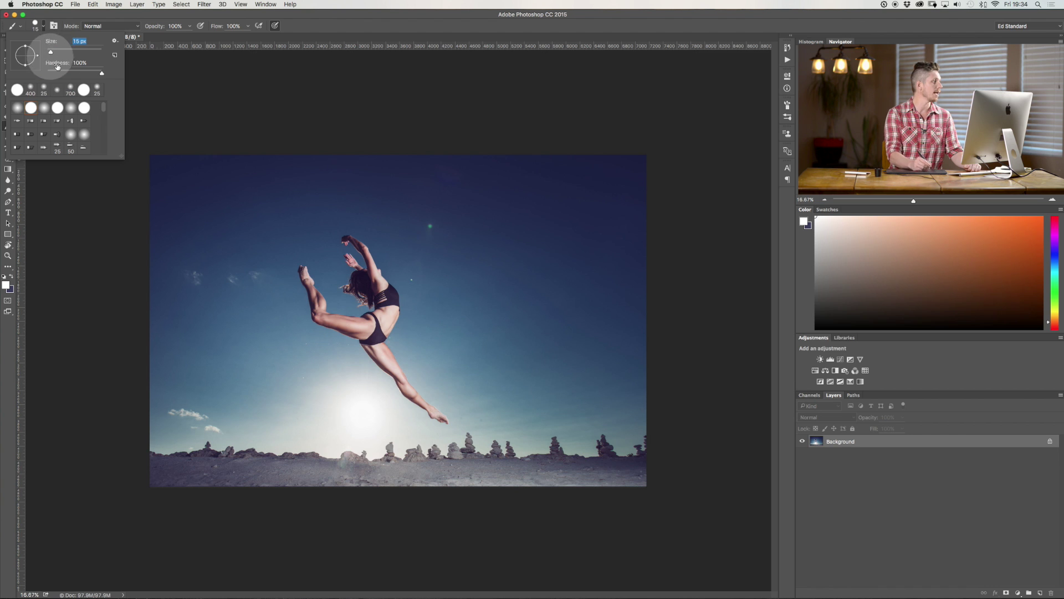
{"action": "left_click", "coordinate": [213, 210]}
{"action": "mouse_move", "coordinate": [211, 206]}
{"action": "left_mouse_down"}
{"action": "mouse_move", "coordinate": [245, 185]}
{"action": "mouse_move", "coordinate": [514, 193]}
{"action": "mouse_move", "coordinate": [566, 211]}
{"action": "left_mouse_up"}
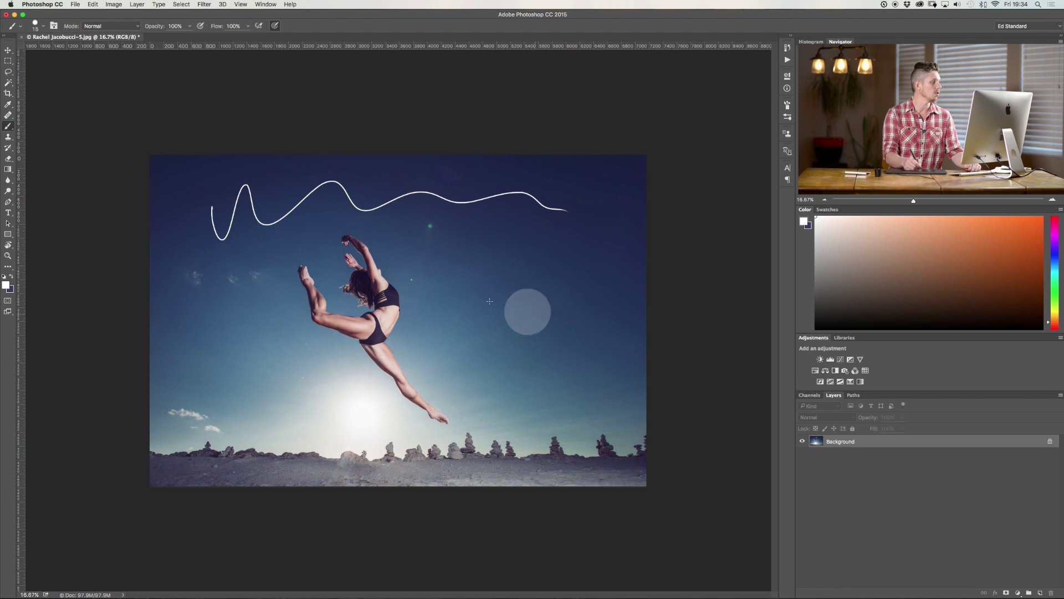
- Raise the brush size to 215 px, paint a thick stroke across the dancer, then undo the strokes
{"action": "left_click", "coordinate": [44, 28]}
{"action": "left_click_drag", "start_coordinate": [64, 54], "coordinate": [81, 50]}
{"action": "mouse_move", "coordinate": [229, 386]}
{"action": "left_mouse_down"}
{"action": "mouse_move", "coordinate": [292, 356]}
{"action": "mouse_move", "coordinate": [603, 327]}
{"action": "left_mouse_up"}
{"action": "key", "text": "alt+super+z"}
{"action": "key", "text": "alt+super+z"}
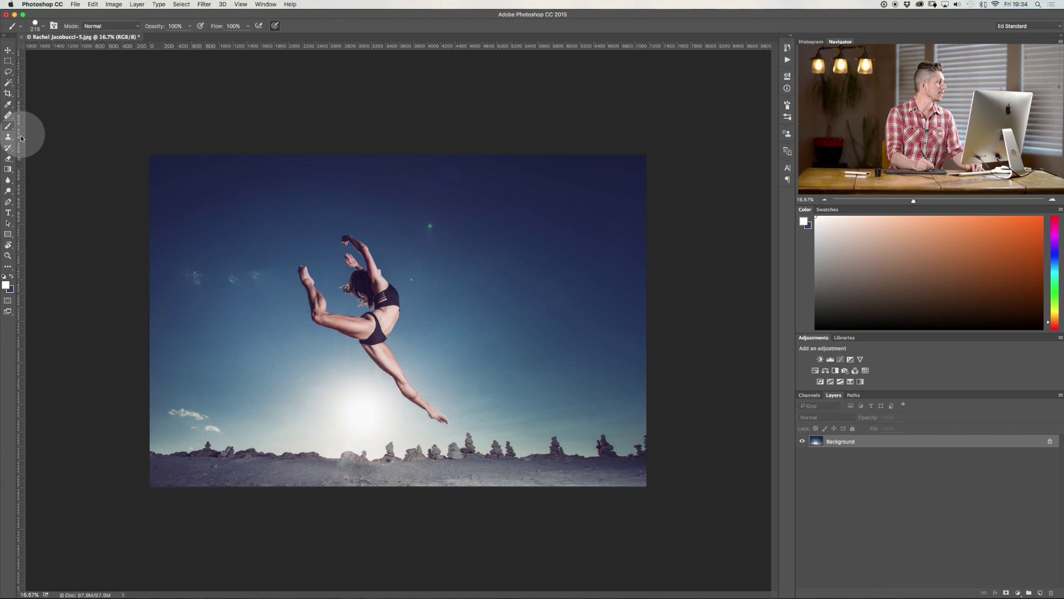
- Add the text 'PHOTOSHOP' in the sky with the Type tool and commit it
{"action": "left_click", "coordinate": [10, 215]}
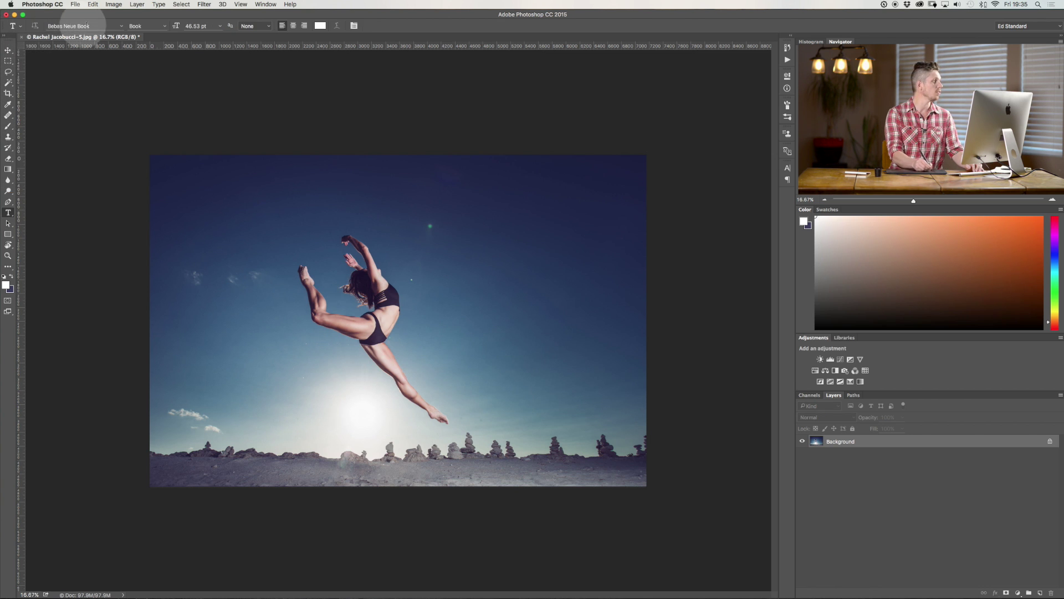
{"action": "left_click", "coordinate": [218, 233]}
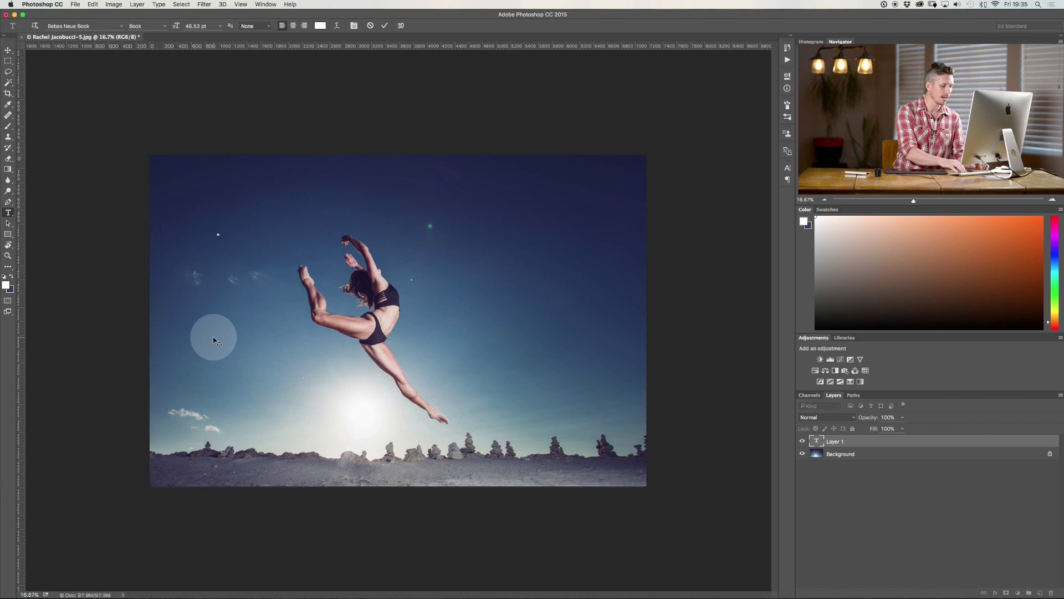
{"action": "type", "text": "PHOTOSHOP"}
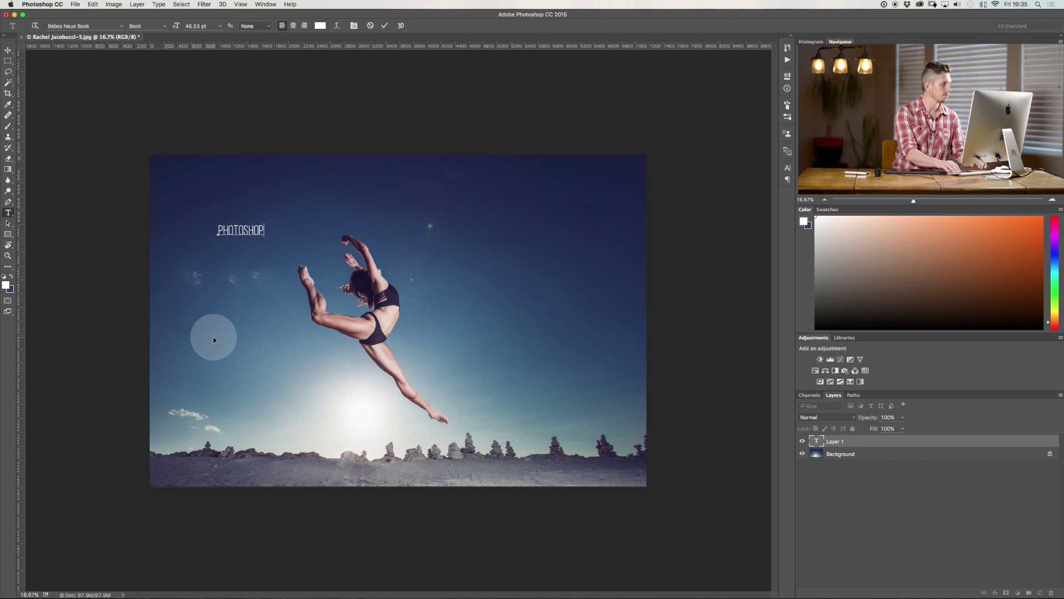
{"action": "left_click", "coordinate": [7, 49]}
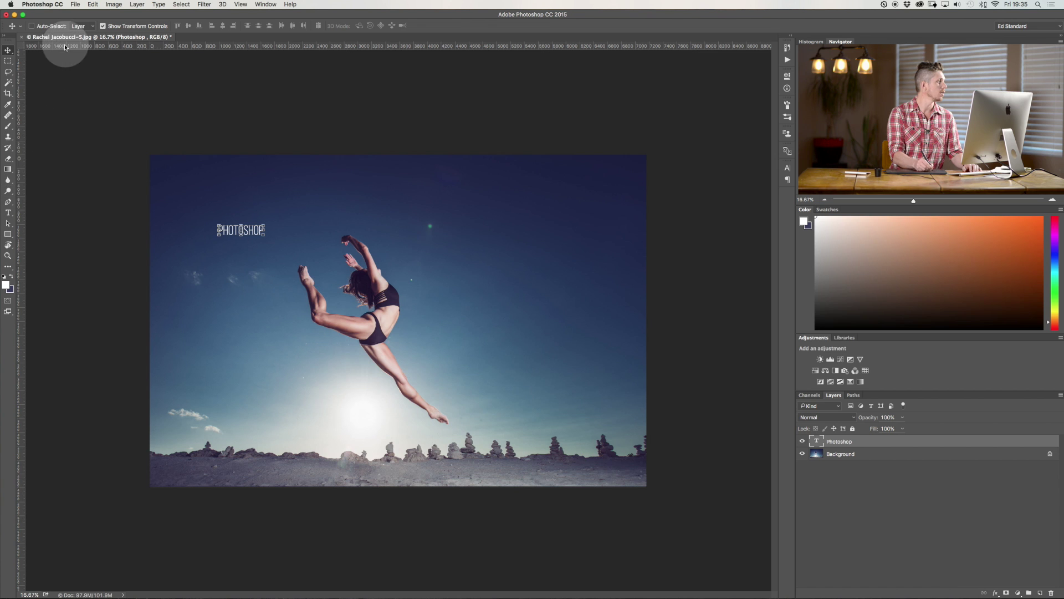
- Enlarge the text to 236.53 pt in the Character panel, then undo to remove the text layer
{"action": "left_click", "coordinate": [787, 169]}
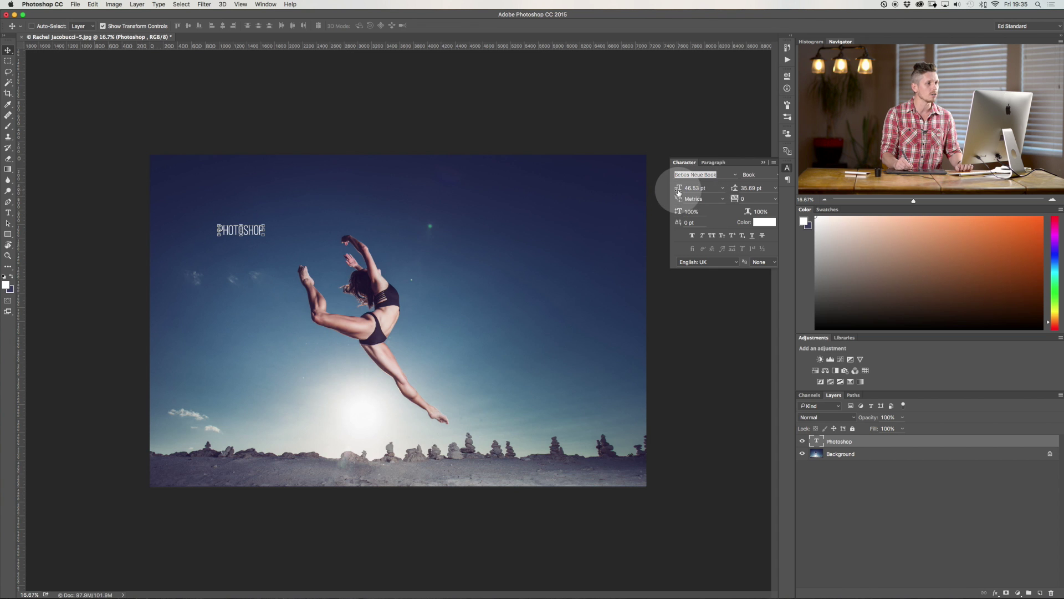
{"action": "left_click_drag", "start_coordinate": [680, 188], "coordinate": [745, 190]}
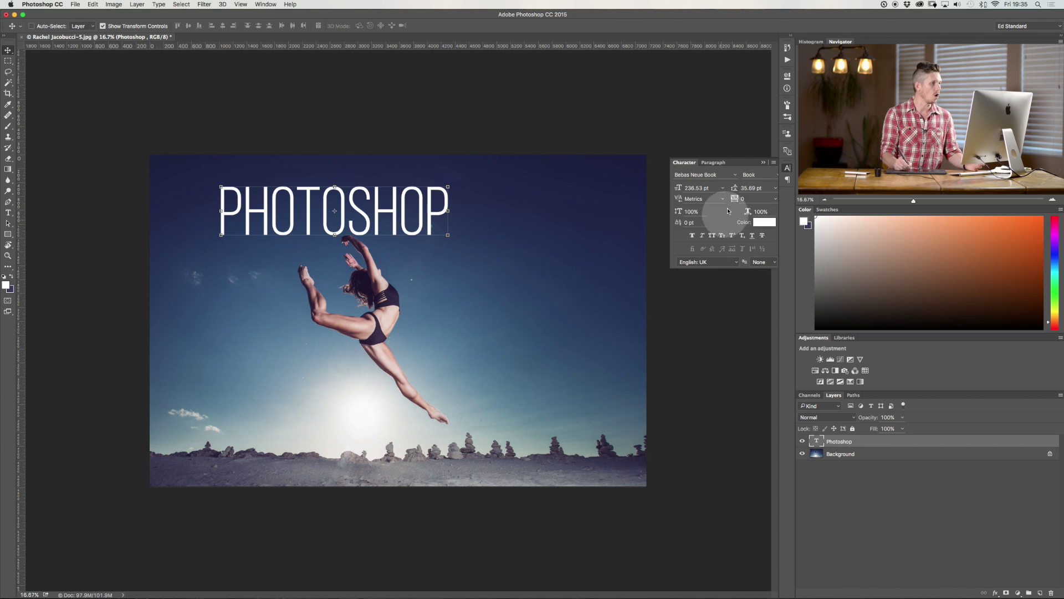
{"action": "left_click", "coordinate": [763, 162]}
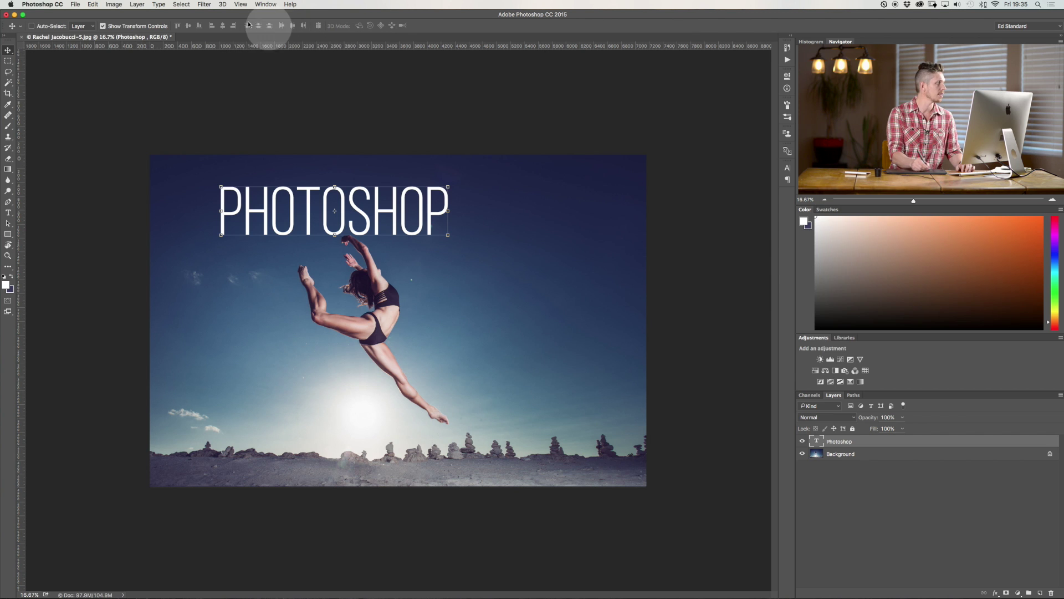
{"action": "left_click", "coordinate": [8, 212]}
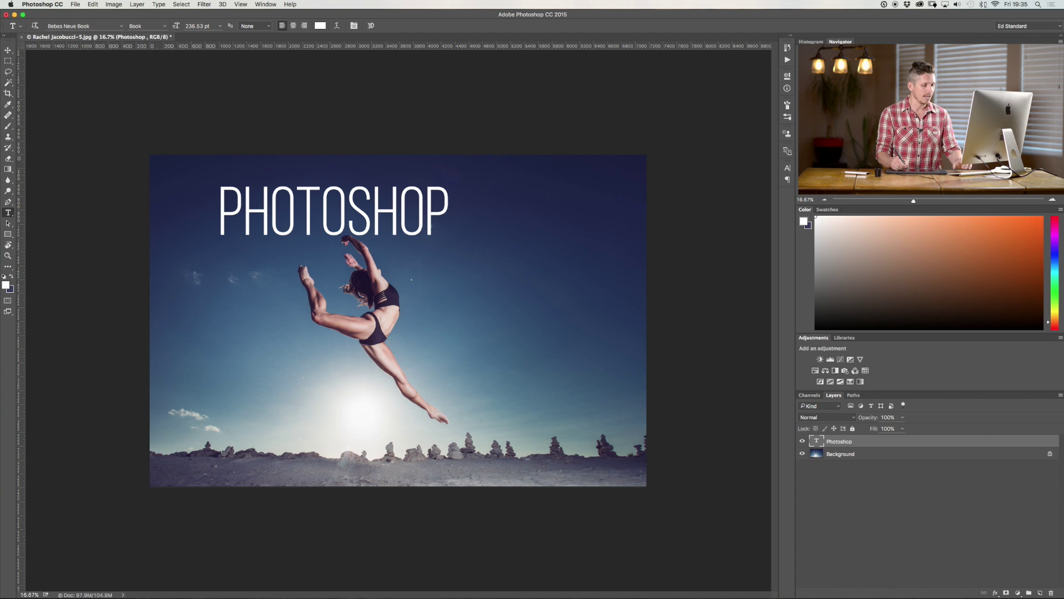
{"action": "key", "text": "super+z"}
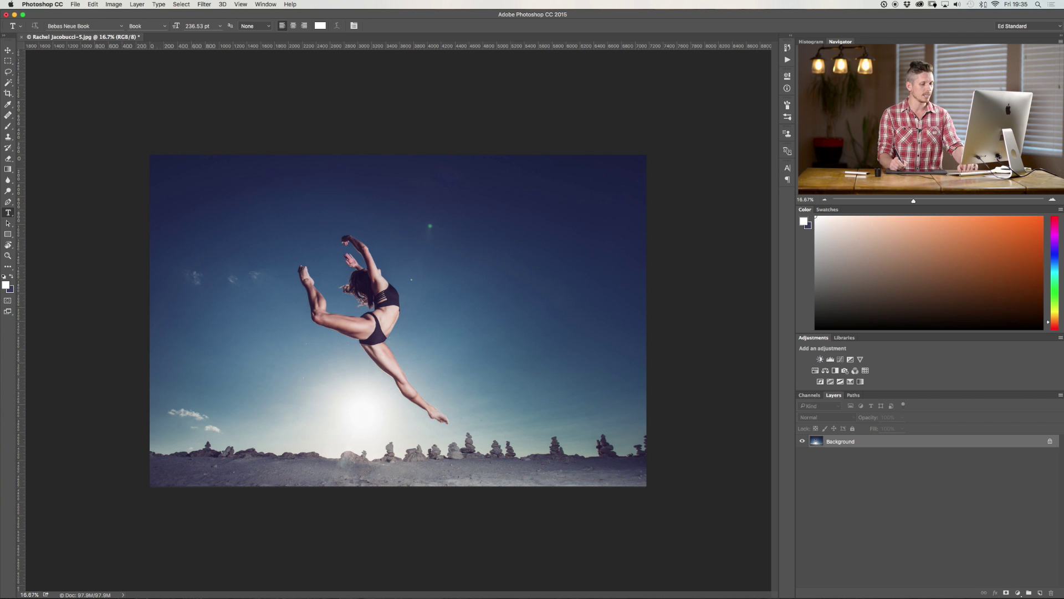
{"action": "key", "text": "super+plus"}
{"action": "key", "text": "super+plus"}
{"action": "key", "text": "super+plus"}
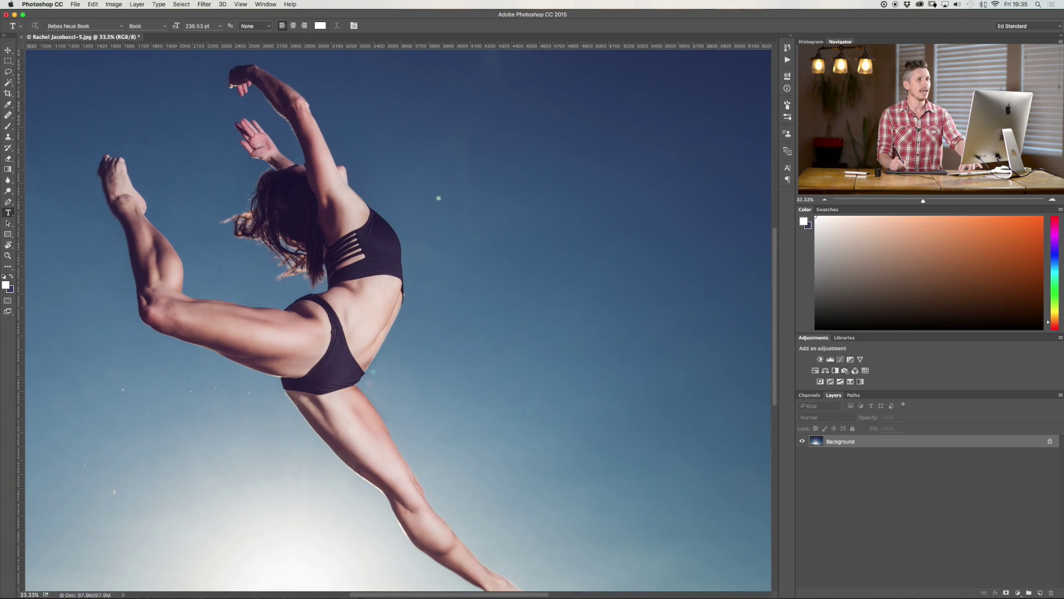
{"action": "key", "text": "super+plus"}
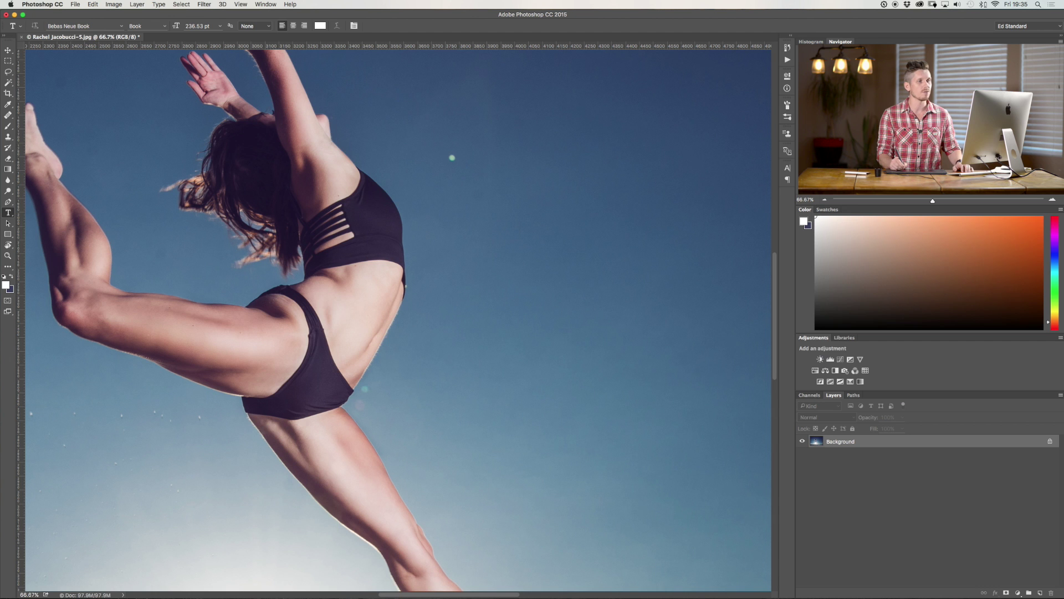
{"action": "scroll", "coordinate": [398, 320], "scroll_direction": "left", "scroll_amount": 15}
{"action": "scroll", "coordinate": [398, 320], "scroll_direction": "down", "scroll_amount": 8}
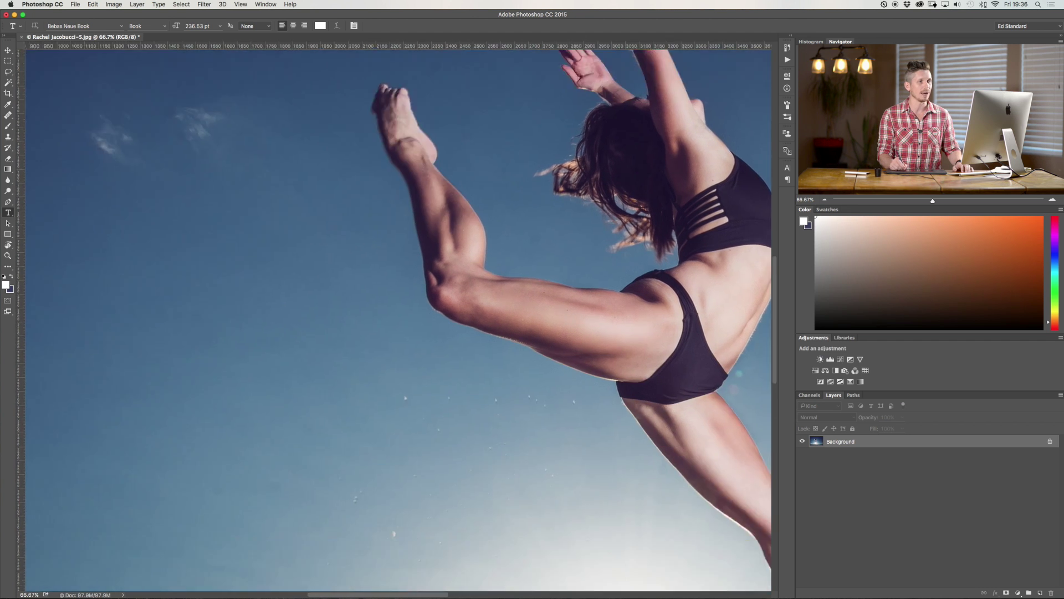
{"action": "scroll", "coordinate": [398, 320], "scroll_direction": "right", "scroll_amount": 15}
{"action": "scroll", "coordinate": [398, 320], "scroll_direction": "up", "scroll_amount": 10}
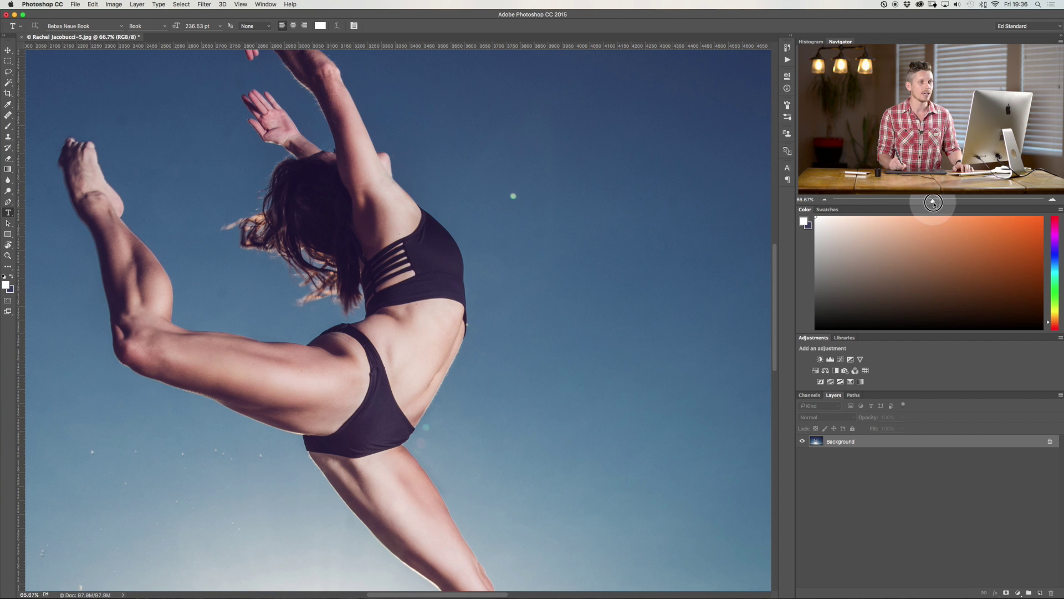
{"action": "mouse_move", "coordinate": [934, 203]}
{"action": "left_mouse_down"}
{"action": "mouse_move", "coordinate": [952, 204]}
{"action": "mouse_move", "coordinate": [887, 204]}
{"action": "mouse_move", "coordinate": [919, 204]}
{"action": "left_mouse_up"}
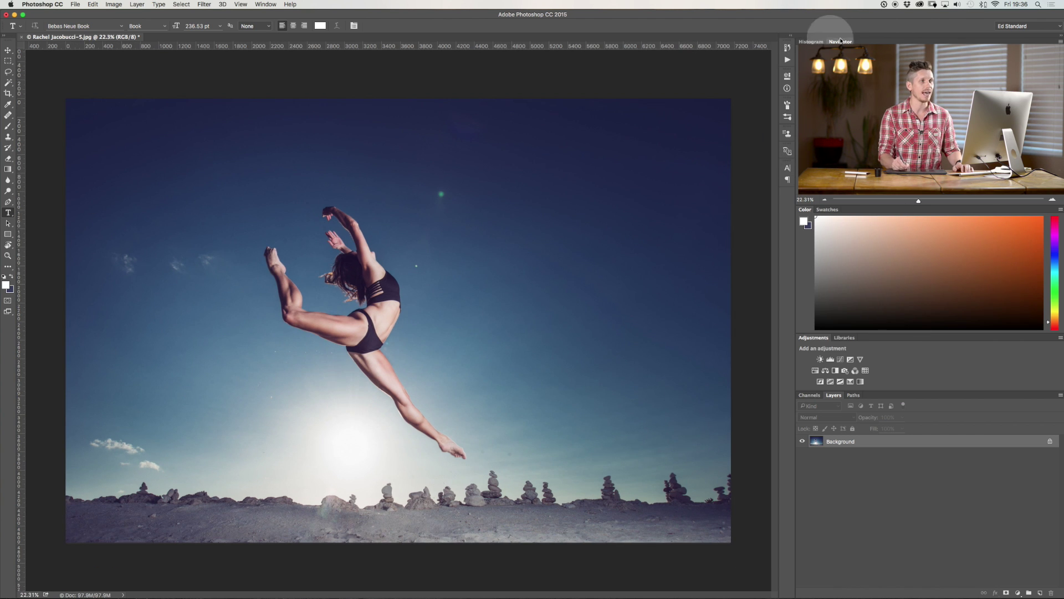
{"action": "left_click", "coordinate": [816, 42]}
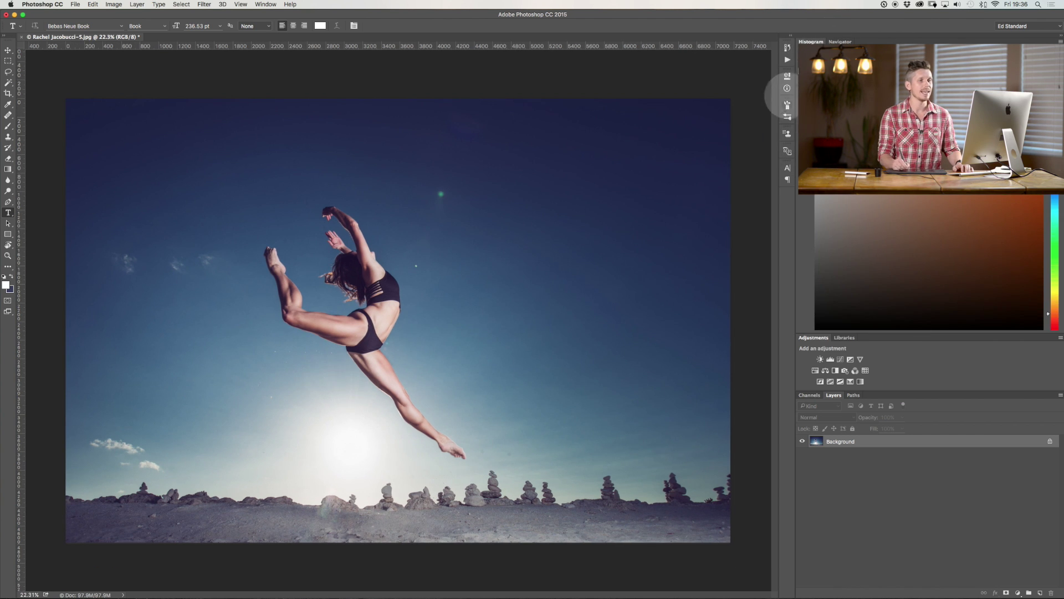
{"action": "left_click", "coordinate": [840, 42]}
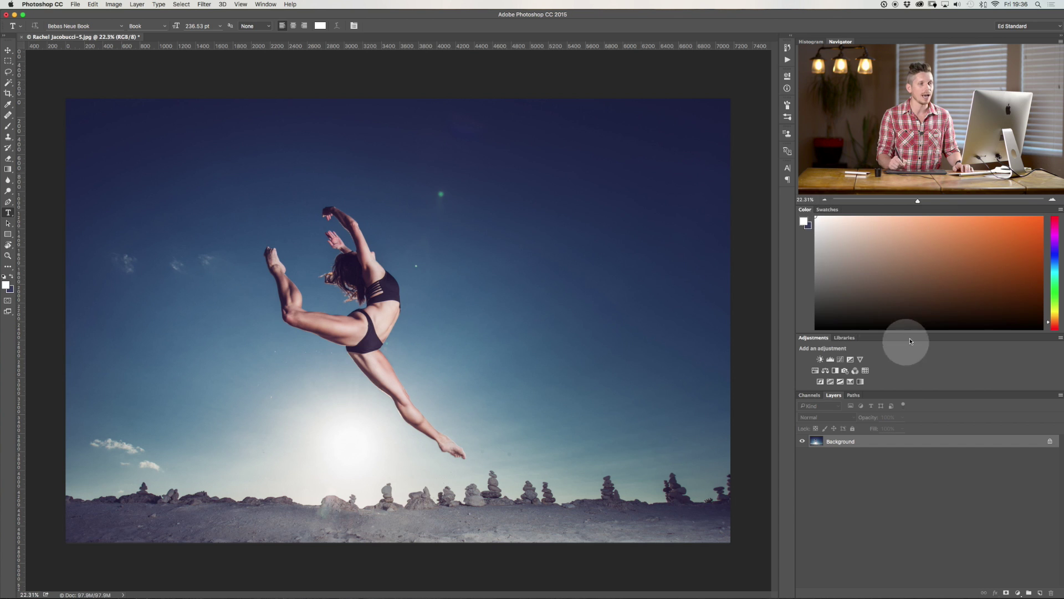
{"action": "left_click", "coordinate": [833, 210]}
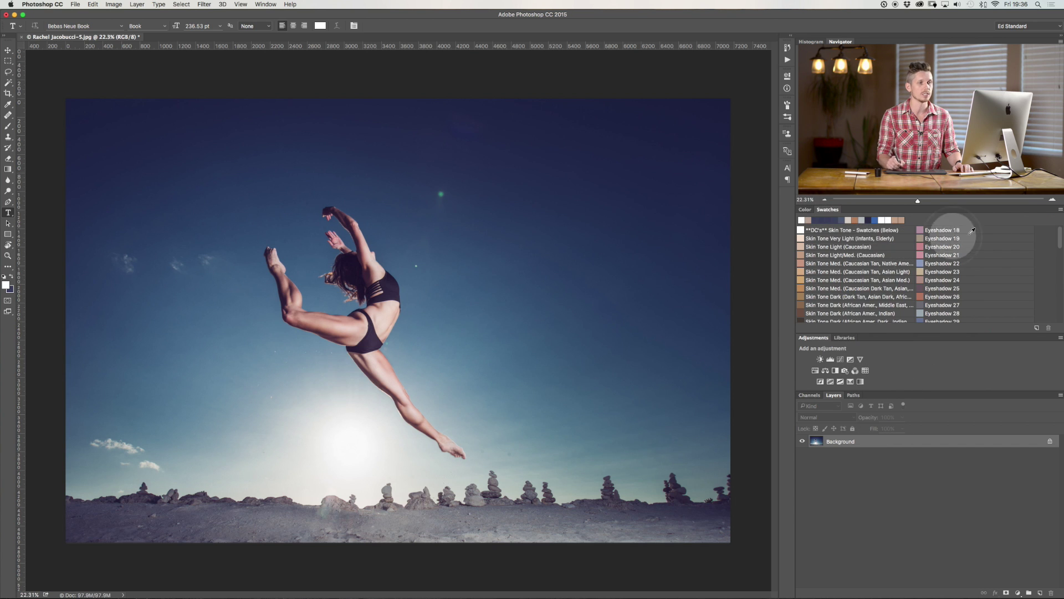
{"action": "left_click", "coordinate": [1058, 245]}
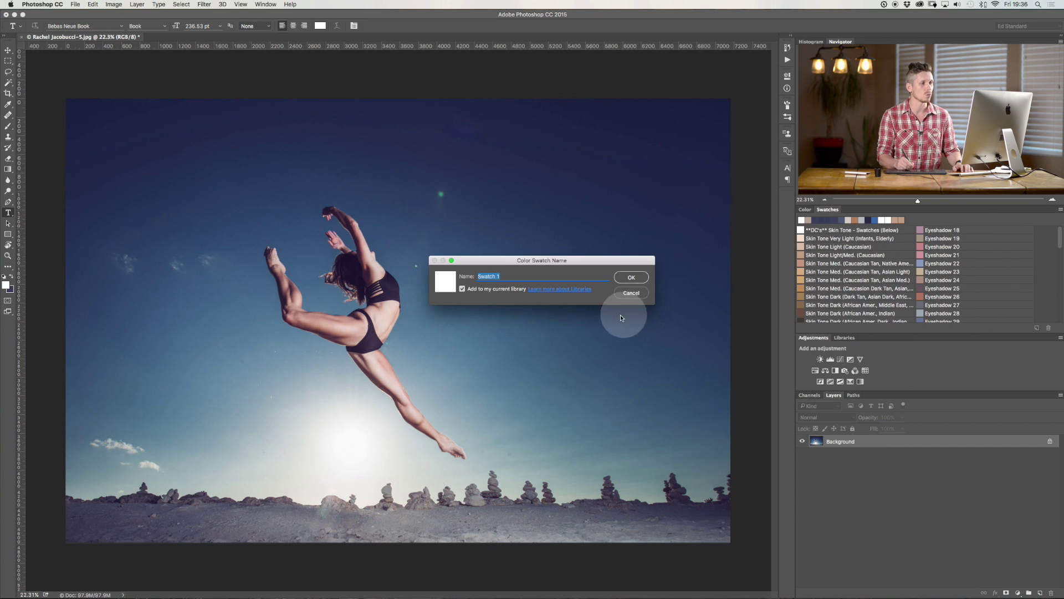
{"action": "left_click", "coordinate": [632, 277]}
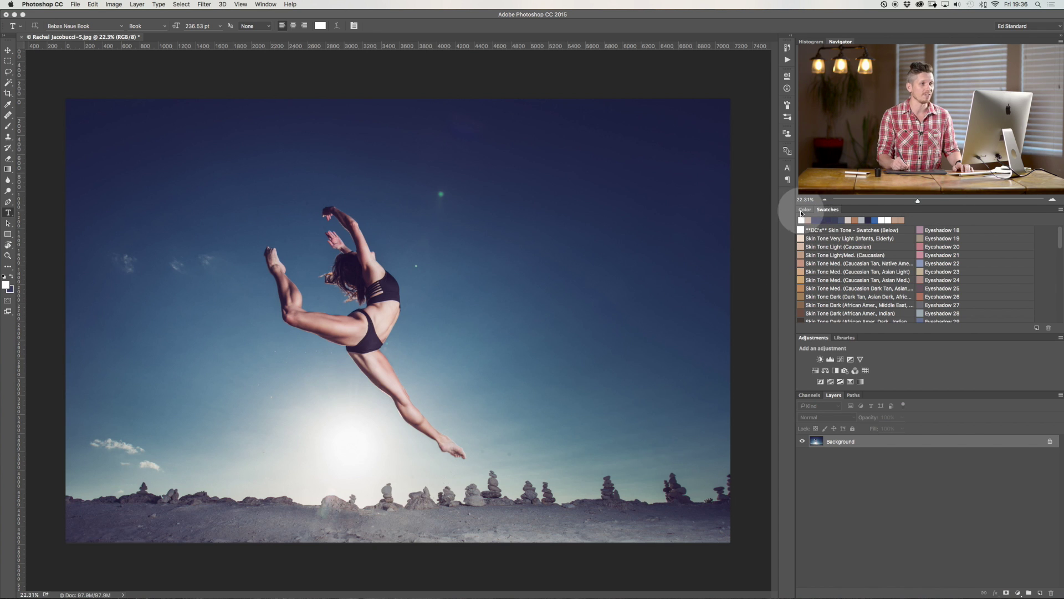
{"action": "left_click", "coordinate": [803, 209]}
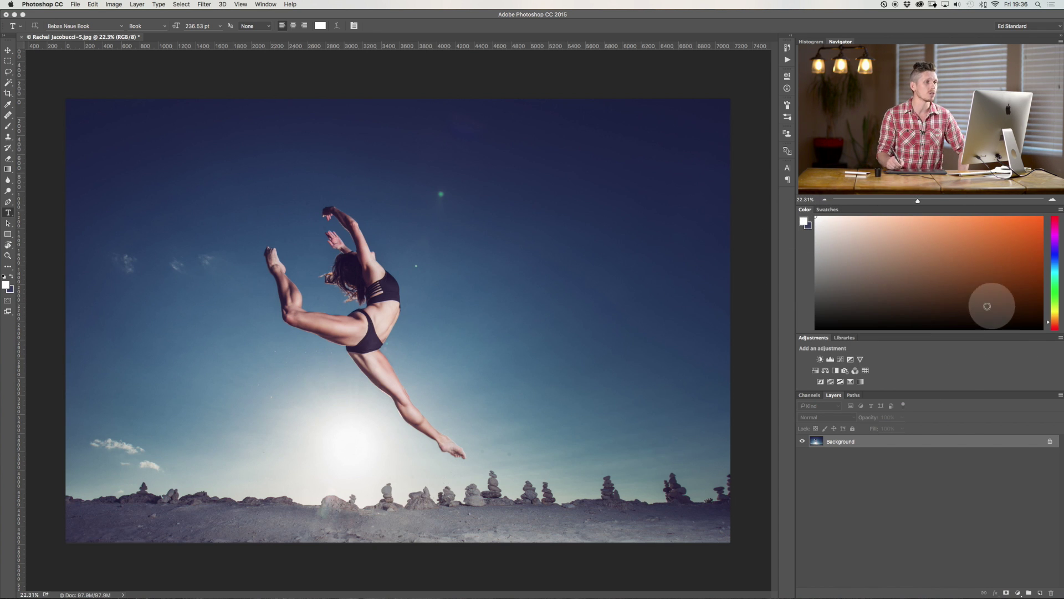
- Pick orange and paint a wavy Brush stroke across the sky
{"action": "left_click_drag", "start_coordinate": [826, 236], "coordinate": [943, 243]}
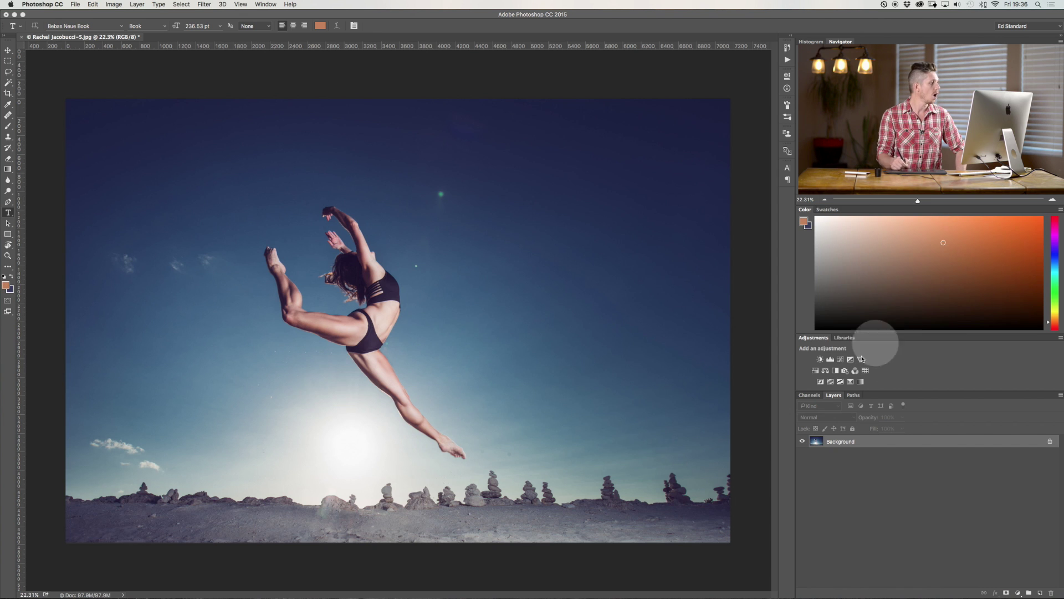
{"action": "left_click", "coordinate": [8, 127]}
{"action": "mouse_move", "coordinate": [163, 146]}
{"action": "left_mouse_down"}
{"action": "mouse_move", "coordinate": [451, 161]}
{"action": "mouse_move", "coordinate": [620, 189]}
{"action": "left_mouse_up"}
- Paint a purple stroke across the dancer, then undo both strokes
{"action": "left_click", "coordinate": [1048, 235]}
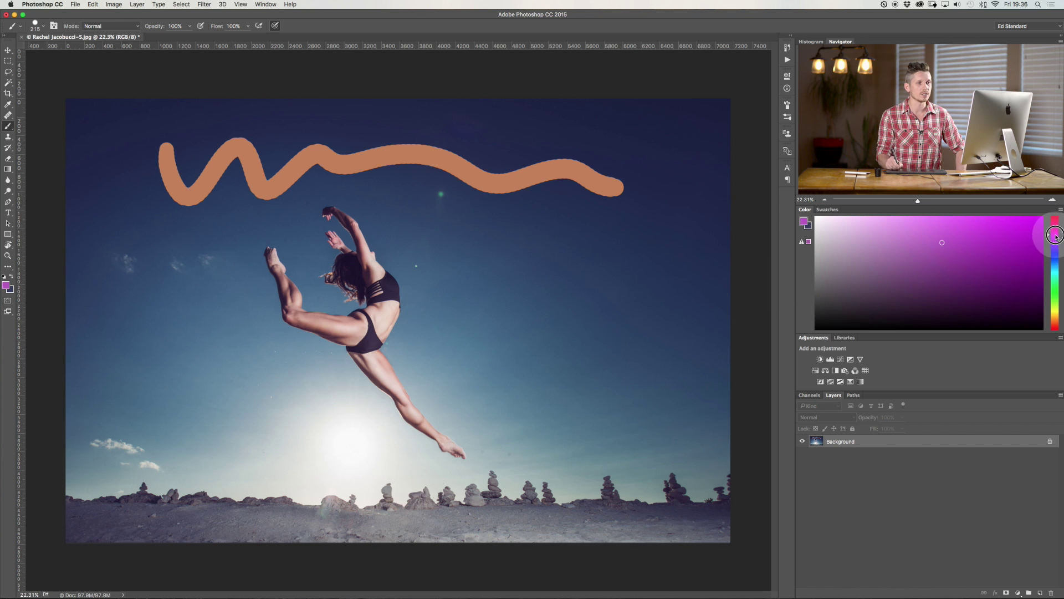
{"action": "left_click", "coordinate": [959, 278]}
{"action": "mouse_move", "coordinate": [222, 408]}
{"action": "left_mouse_down"}
{"action": "mouse_move", "coordinate": [519, 298]}
{"action": "mouse_move", "coordinate": [657, 262]}
{"action": "left_mouse_up"}
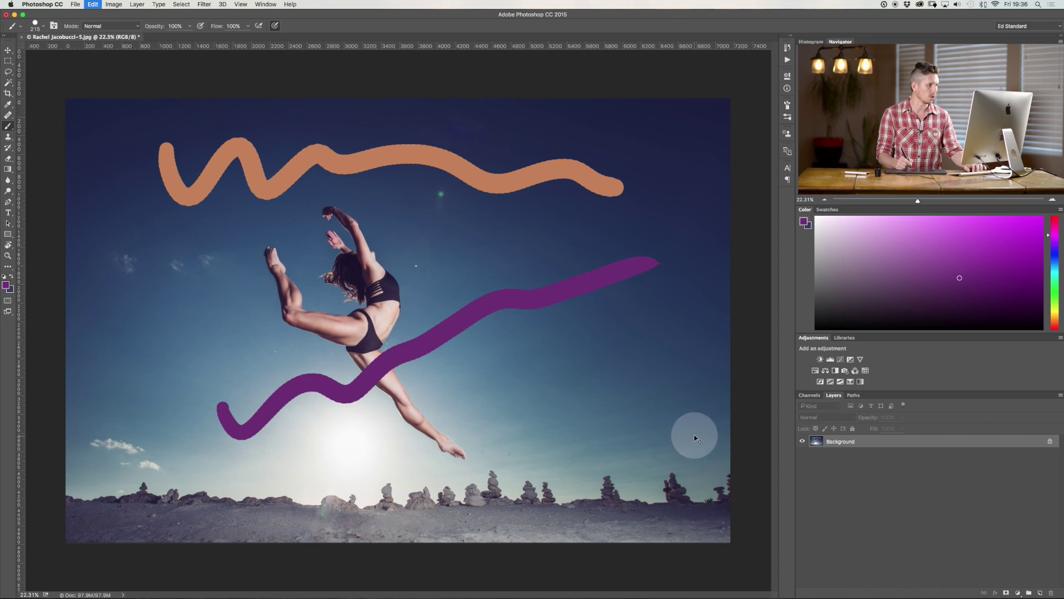
{"action": "key", "text": "super+z"}
{"action": "key", "text": "super+alt+z"}
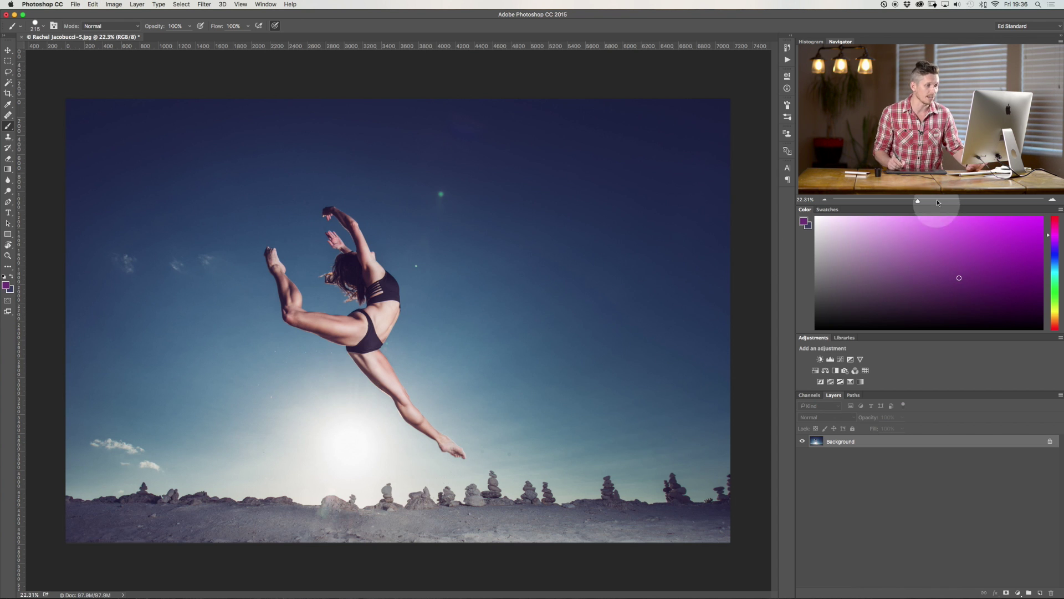
- Collapse the adjustment presets, glance at Libraries, then show Adjustments again
{"action": "double_click", "coordinate": [807, 340]}
{"action": "left_click", "coordinate": [842, 338]}
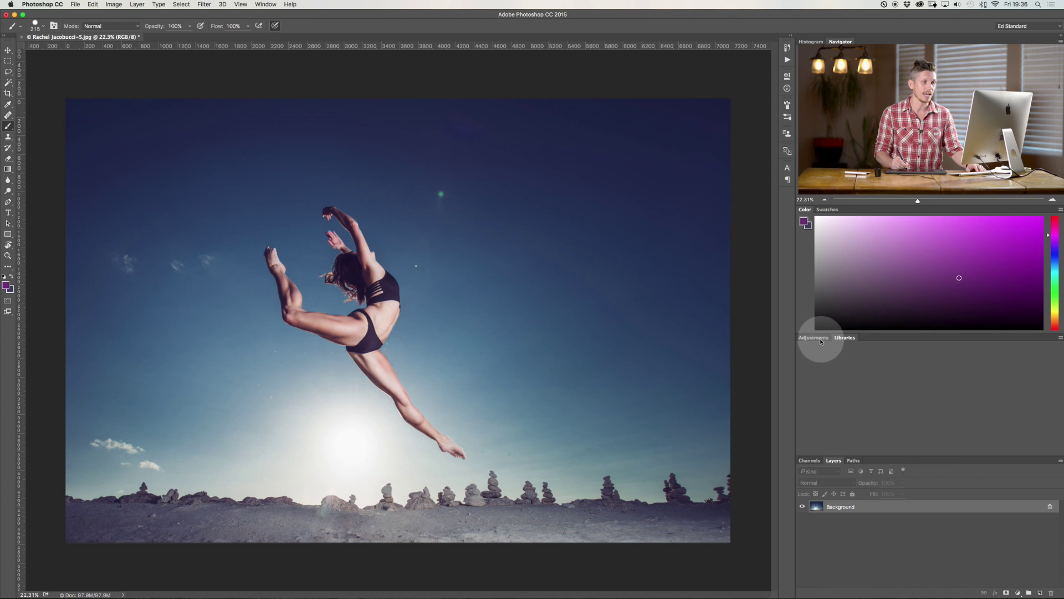
{"action": "left_click", "coordinate": [813, 338]}
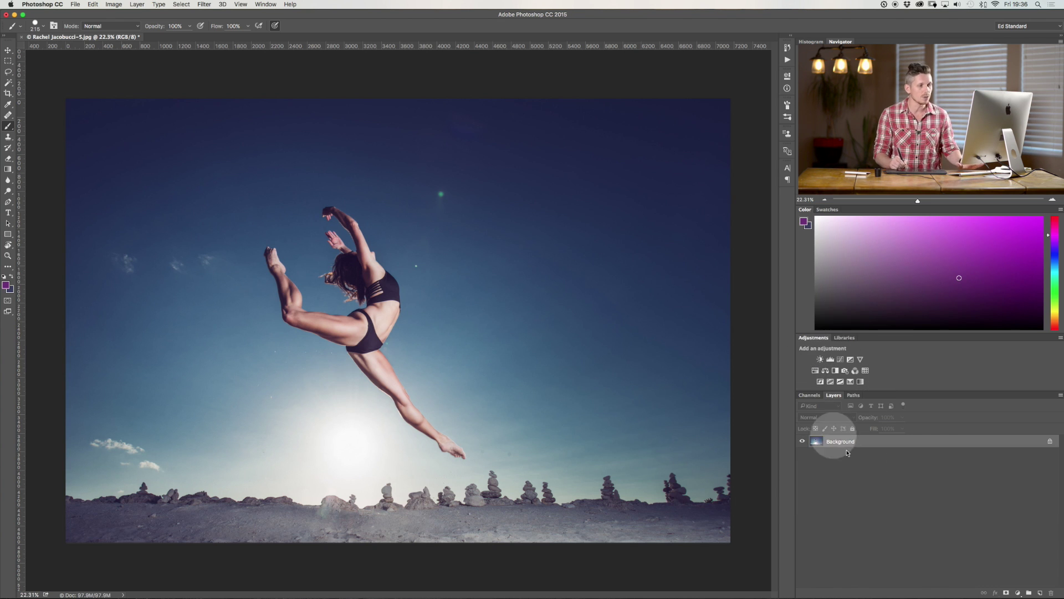
- Add an Exposure adjustment layer pushed to +2.61, then collapse its Properties panel
{"action": "left_click", "coordinate": [851, 360]}
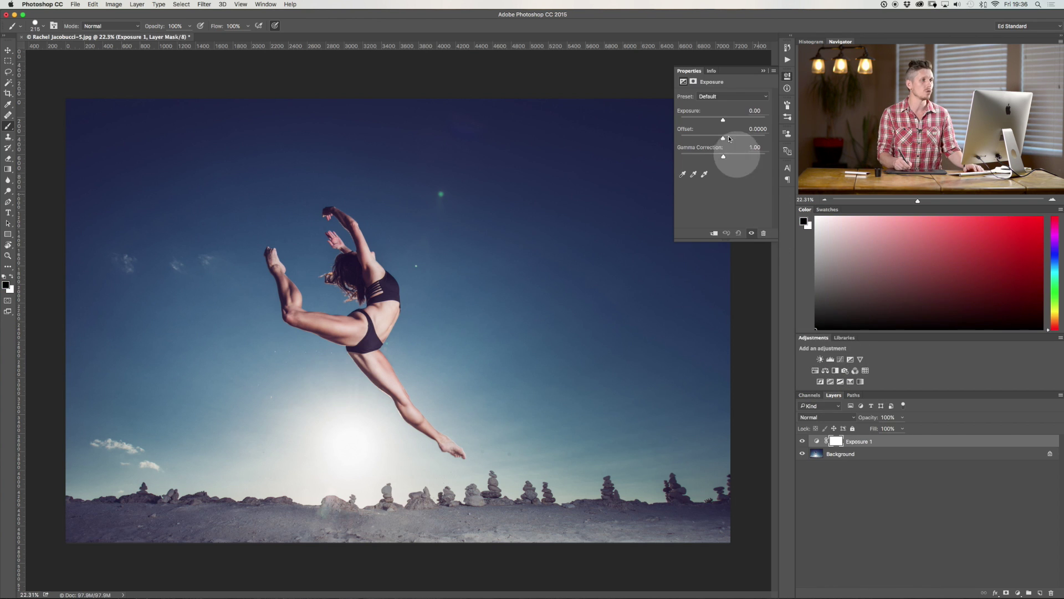
{"action": "mouse_move", "coordinate": [722, 120]}
{"action": "left_mouse_down"}
{"action": "mouse_move", "coordinate": [754, 120]}
{"action": "mouse_move", "coordinate": [740, 118]}
{"action": "left_mouse_up"}
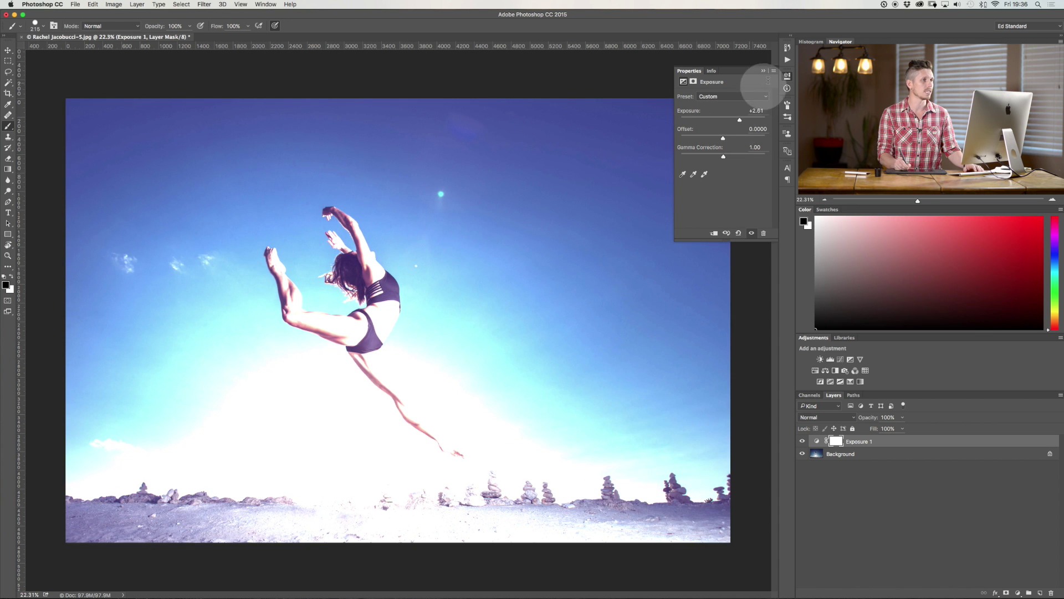
{"action": "left_click", "coordinate": [764, 72]}
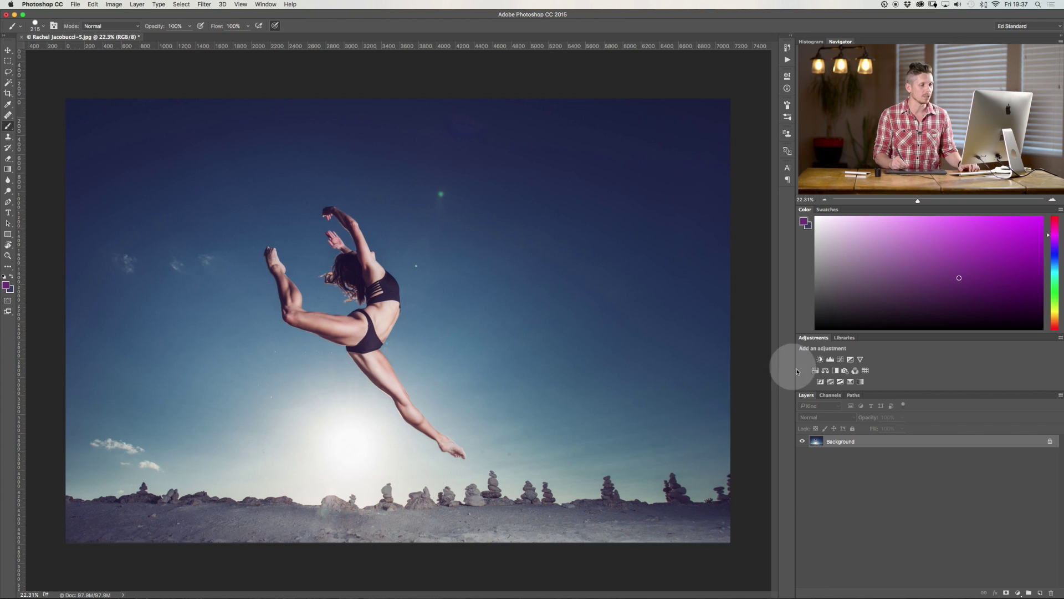
- Cycle twice through the Channels, Paths and Layers tabs, then open the Window menu
{"action": "left_click", "coordinate": [838, 396]}
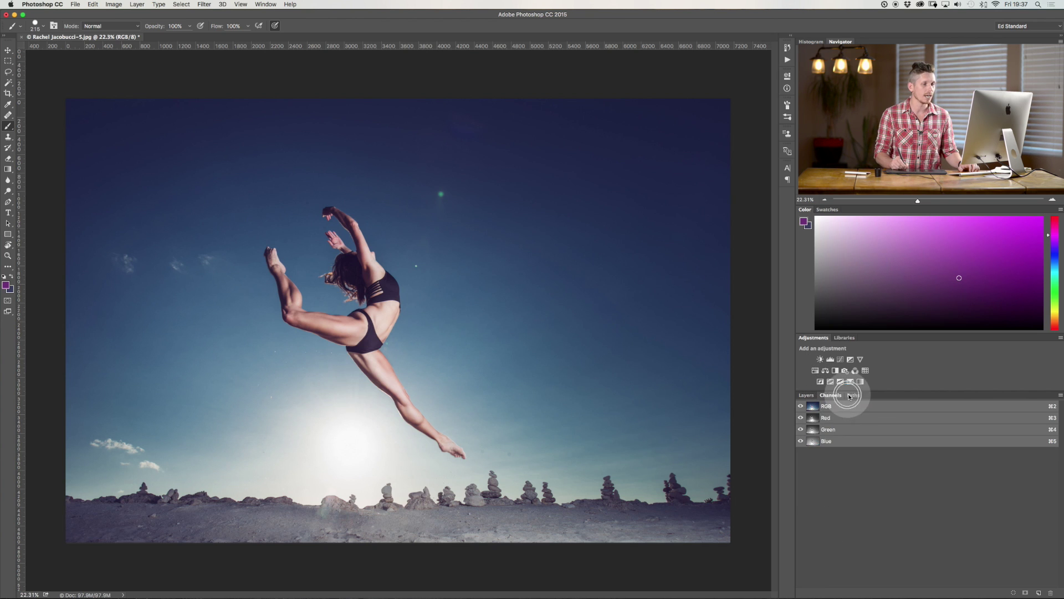
{"action": "left_click", "coordinate": [854, 395]}
{"action": "left_click", "coordinate": [807, 395]}
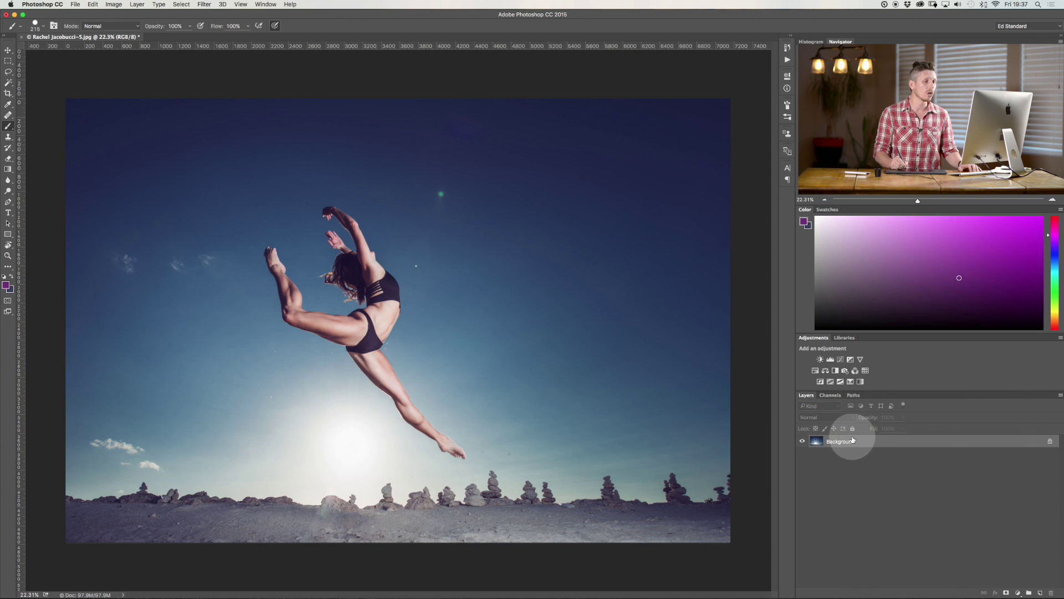
{"action": "left_click", "coordinate": [831, 396]}
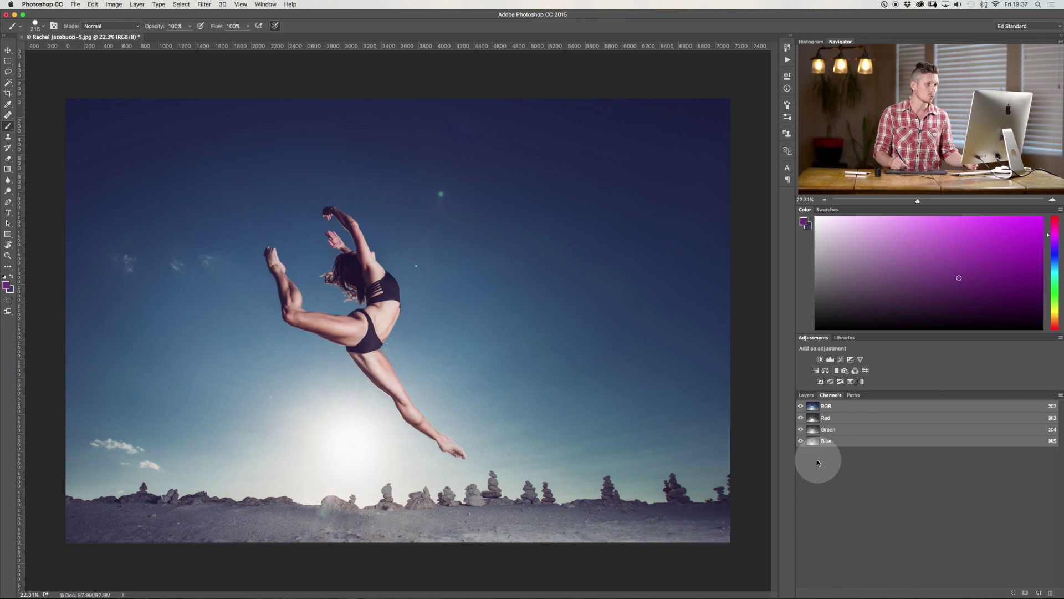
{"action": "left_click", "coordinate": [852, 398]}
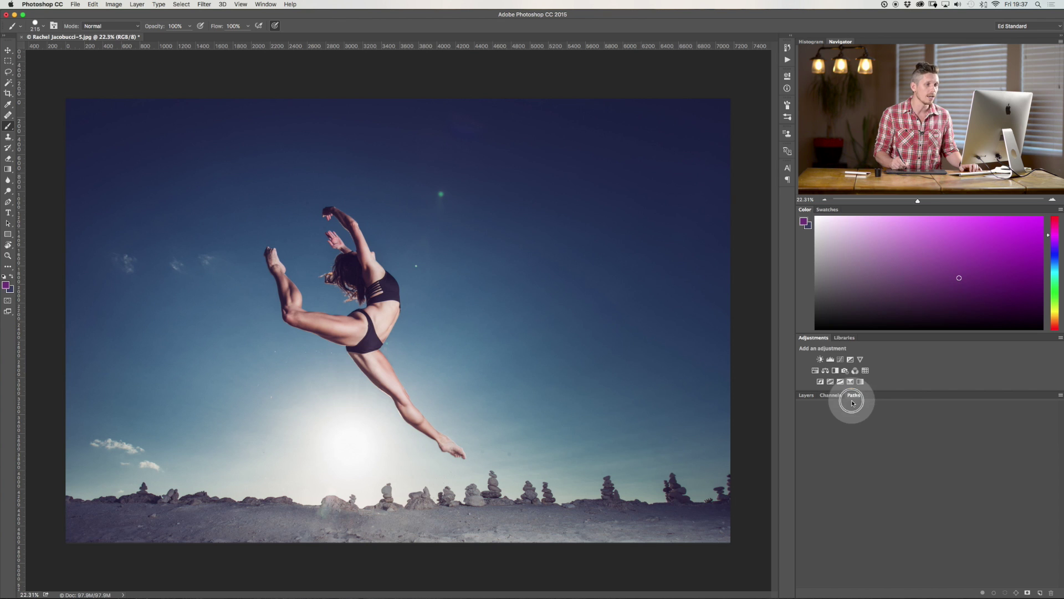
{"action": "left_click", "coordinate": [806, 397]}
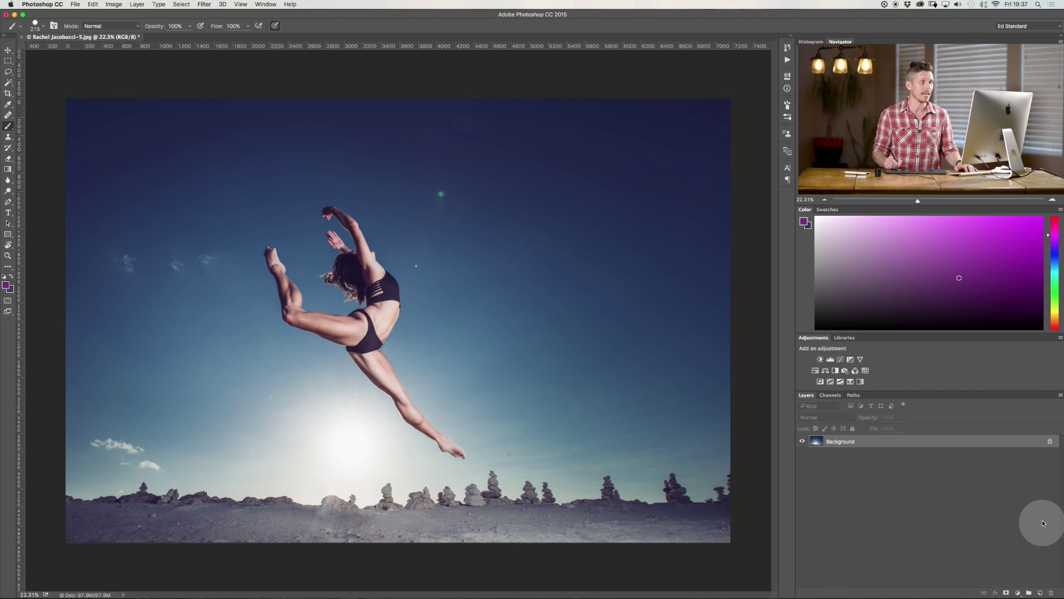
{"action": "left_click", "coordinate": [264, 5]}
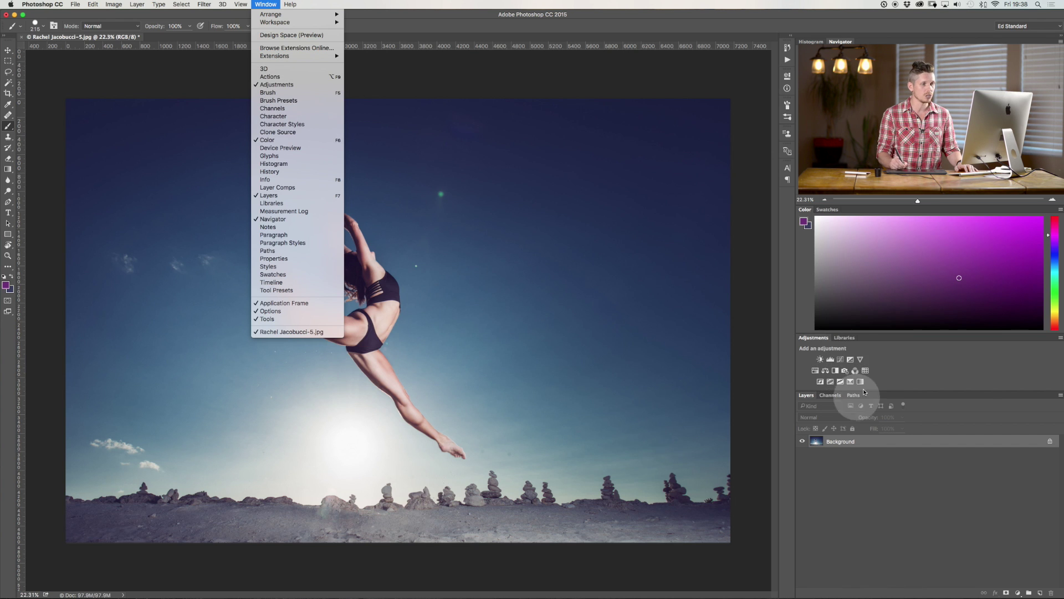
- Toggle the Adjustments panel off and back on from the Window menu
{"action": "left_click", "coordinate": [271, 84]}
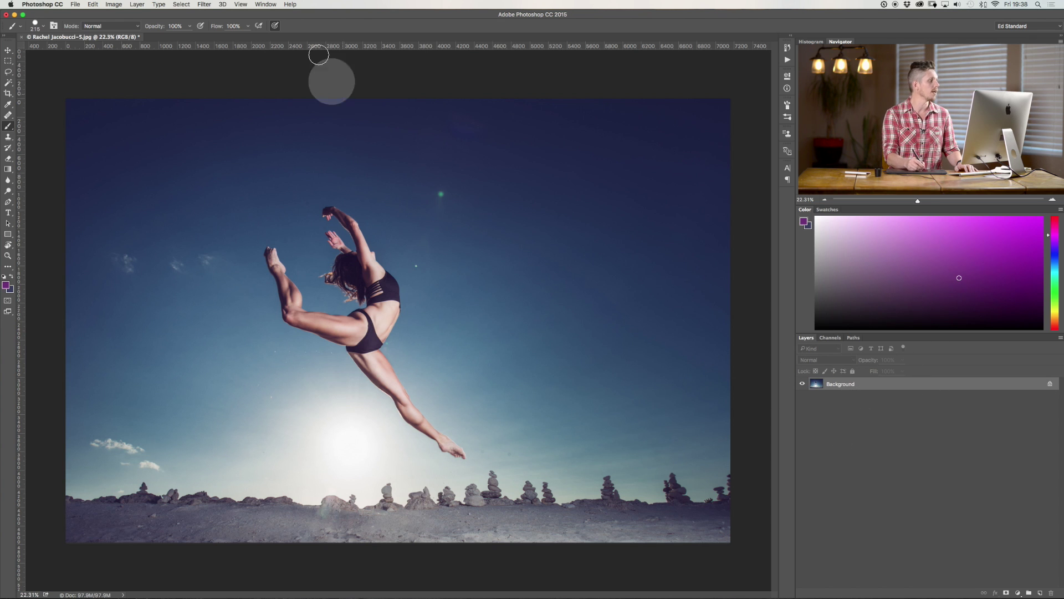
{"action": "left_click", "coordinate": [265, 5]}
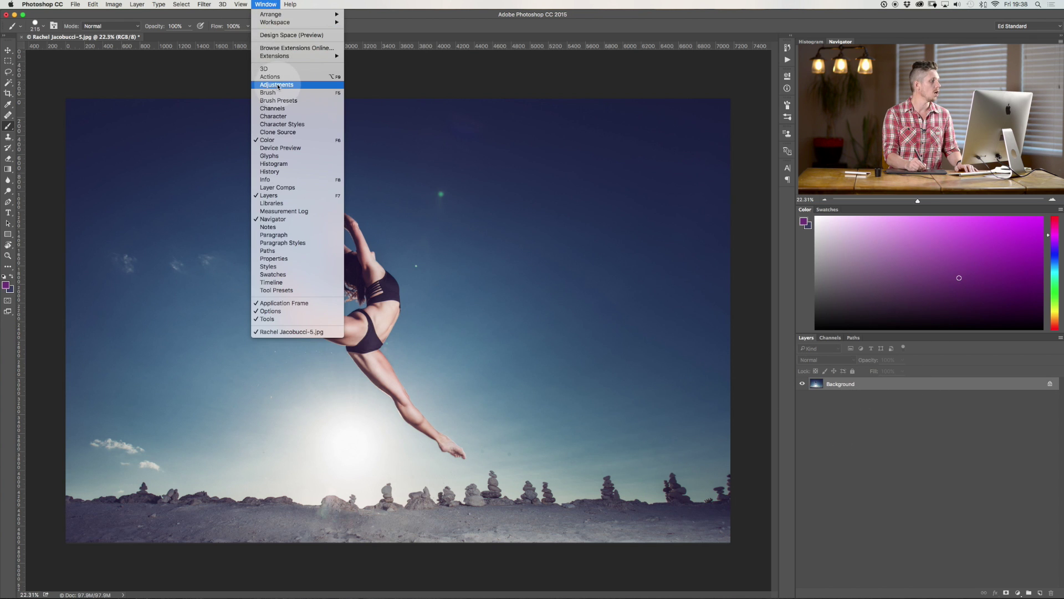
{"action": "left_click", "coordinate": [280, 86]}
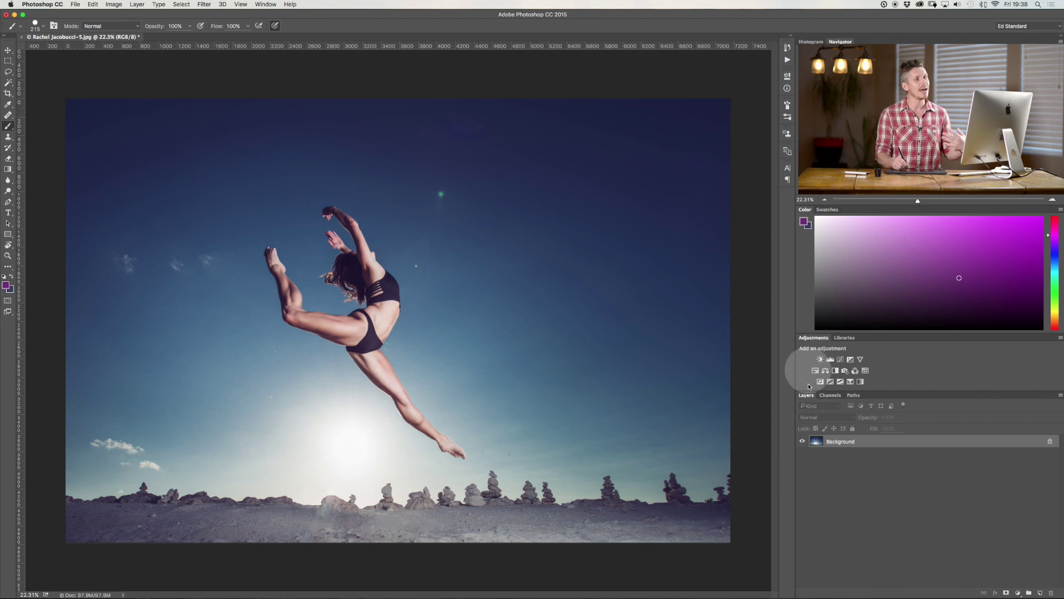
- Open the Character panel, switch to Paragraph and back, then close it
{"action": "left_click", "coordinate": [787, 169]}
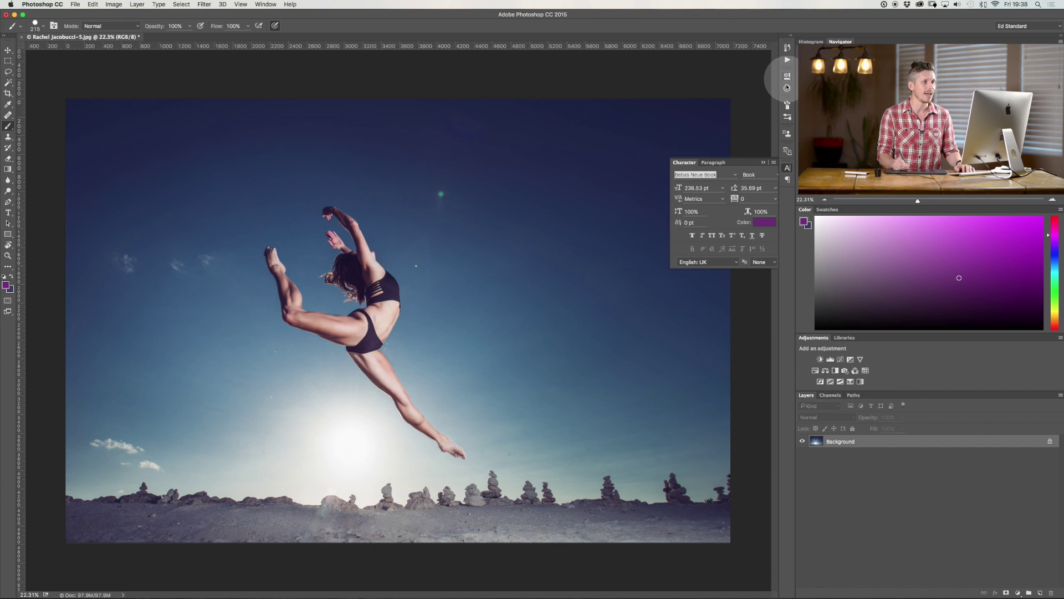
{"action": "left_click", "coordinate": [787, 180]}
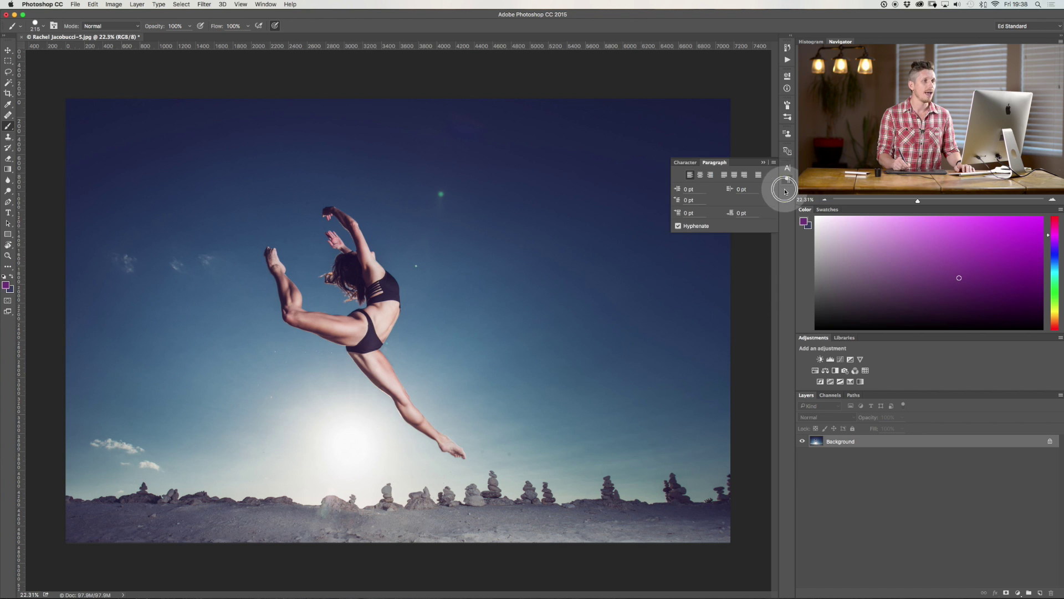
{"action": "left_click", "coordinate": [788, 172]}
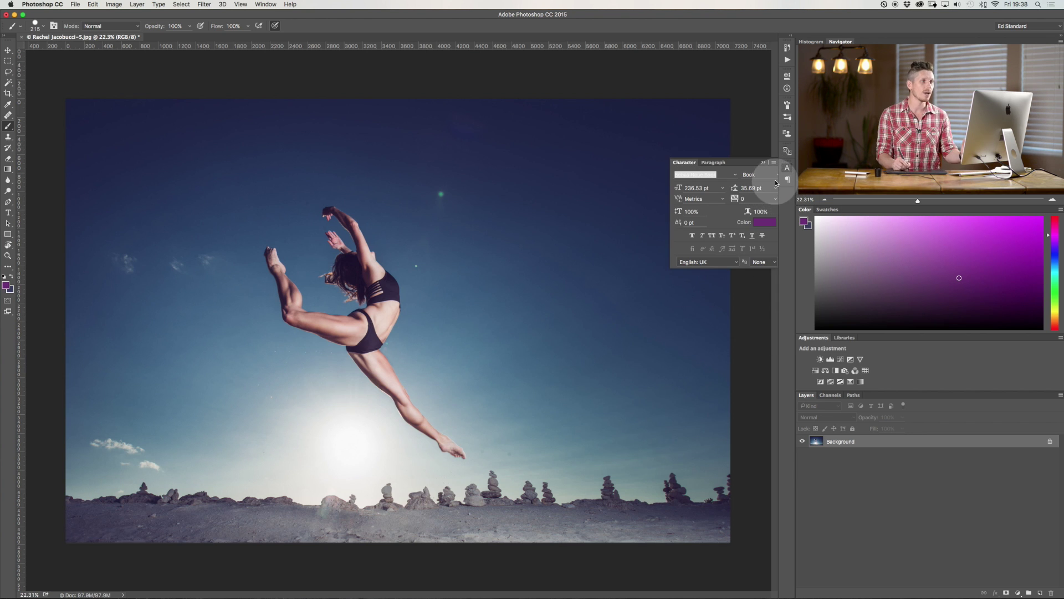
{"action": "left_click", "coordinate": [787, 169]}
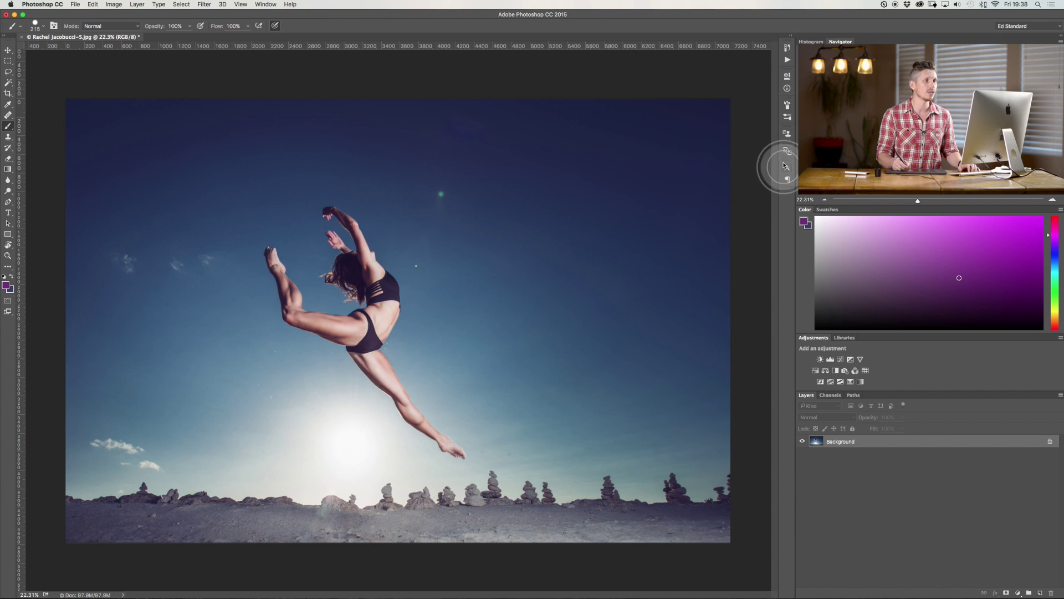
- Expand and collapse the side dock, then reopen Character from the icons
{"action": "left_click", "coordinate": [792, 37]}
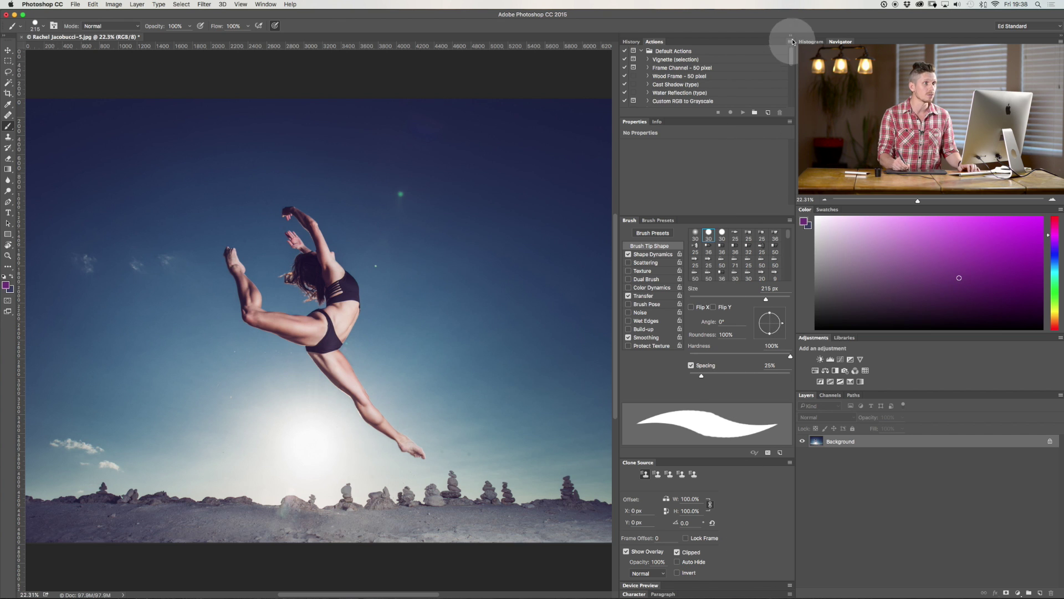
{"action": "left_click", "coordinate": [791, 37]}
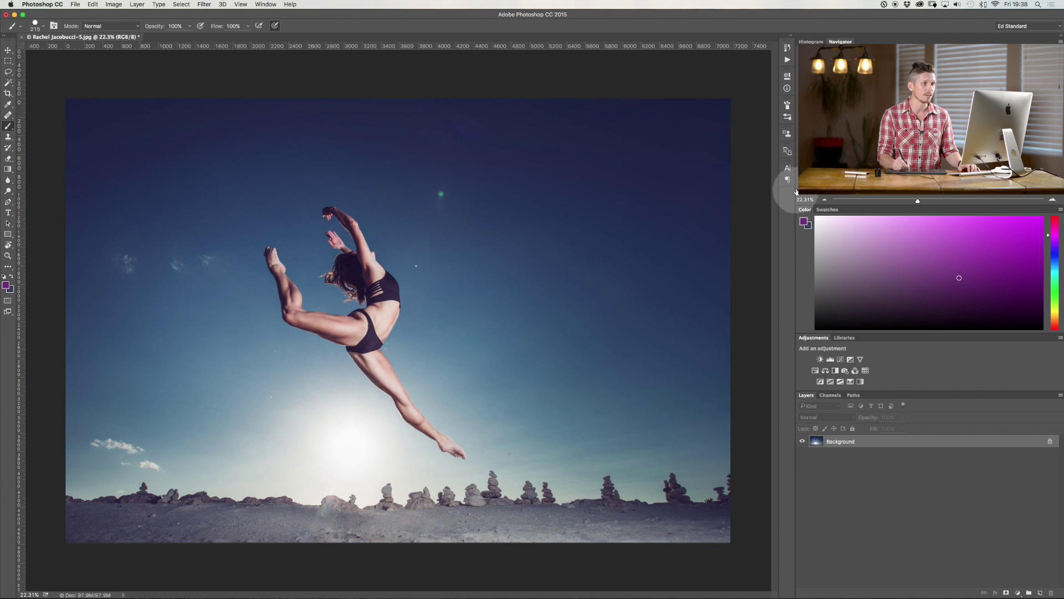
{"action": "left_click", "coordinate": [791, 37]}
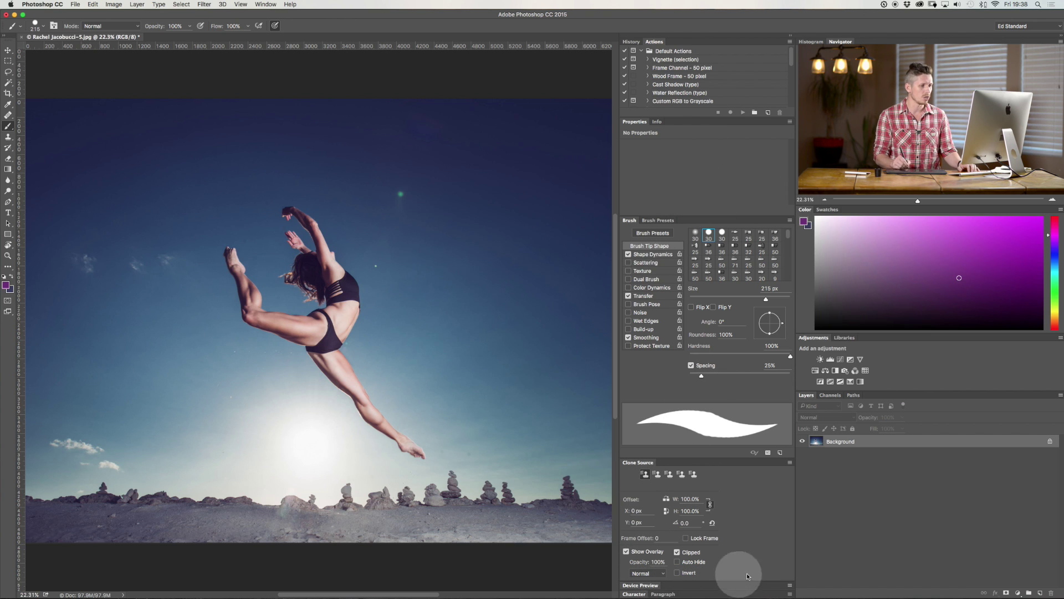
{"action": "left_click", "coordinate": [773, 594]}
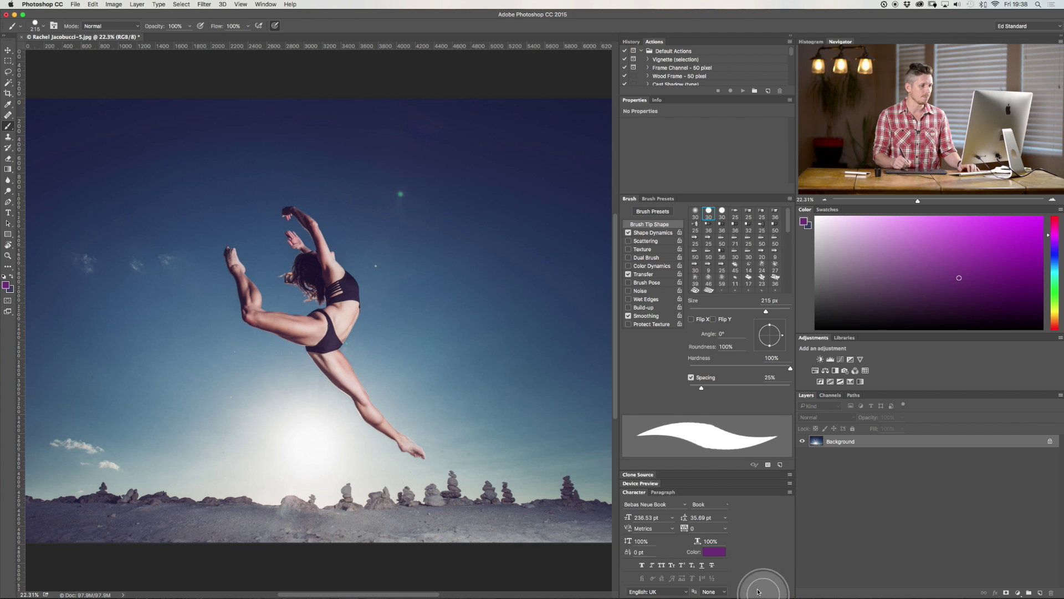
{"action": "left_click", "coordinate": [791, 37]}
{"action": "left_click", "coordinate": [787, 169]}
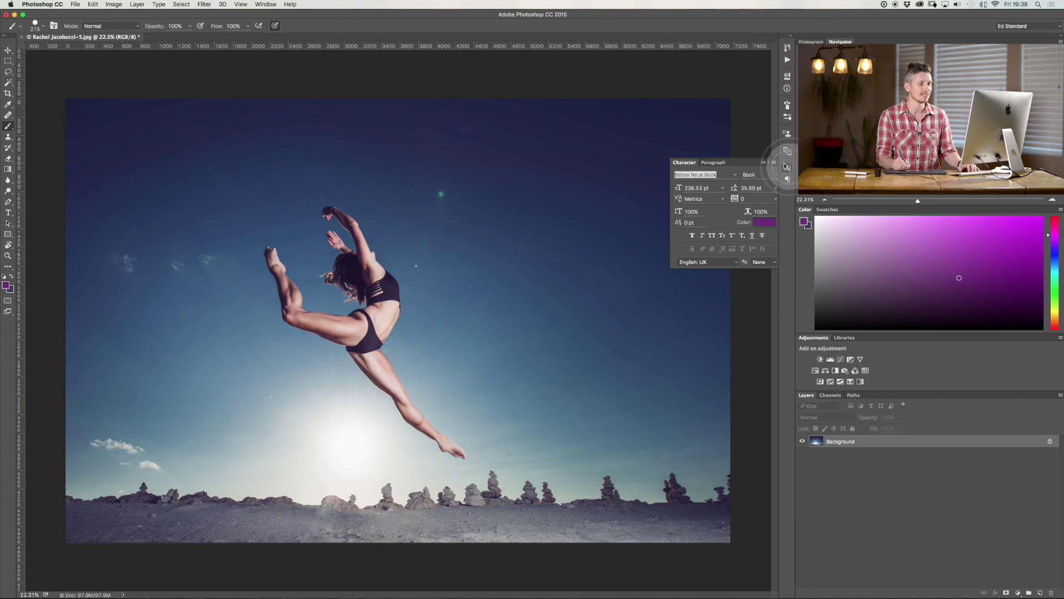
{"action": "left_click", "coordinate": [788, 116]}
{"action": "left_click", "coordinate": [788, 103]}
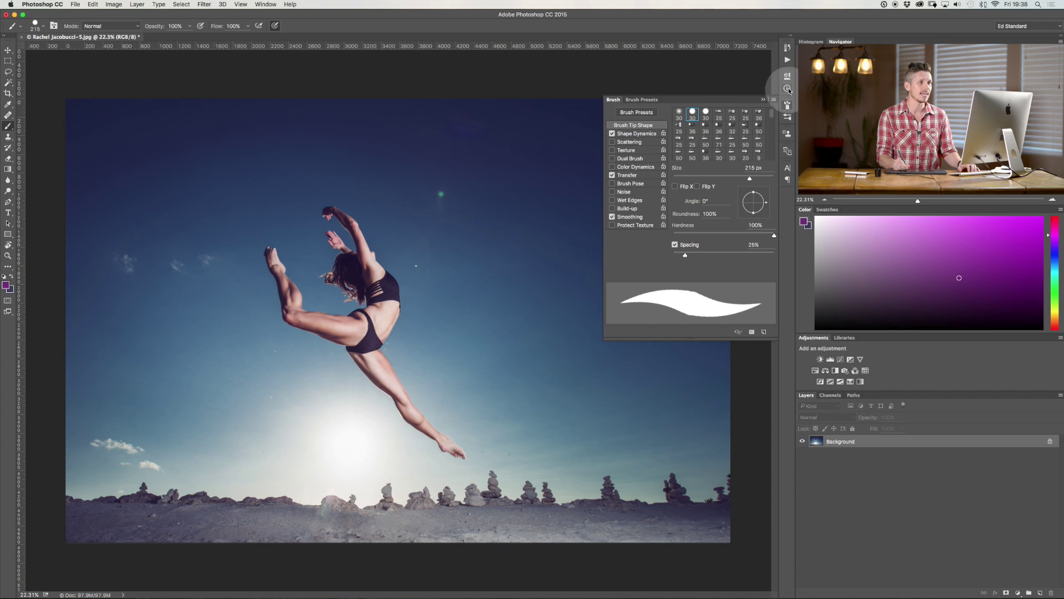
{"action": "left_click", "coordinate": [788, 87]}
{"action": "left_click", "coordinate": [788, 76]}
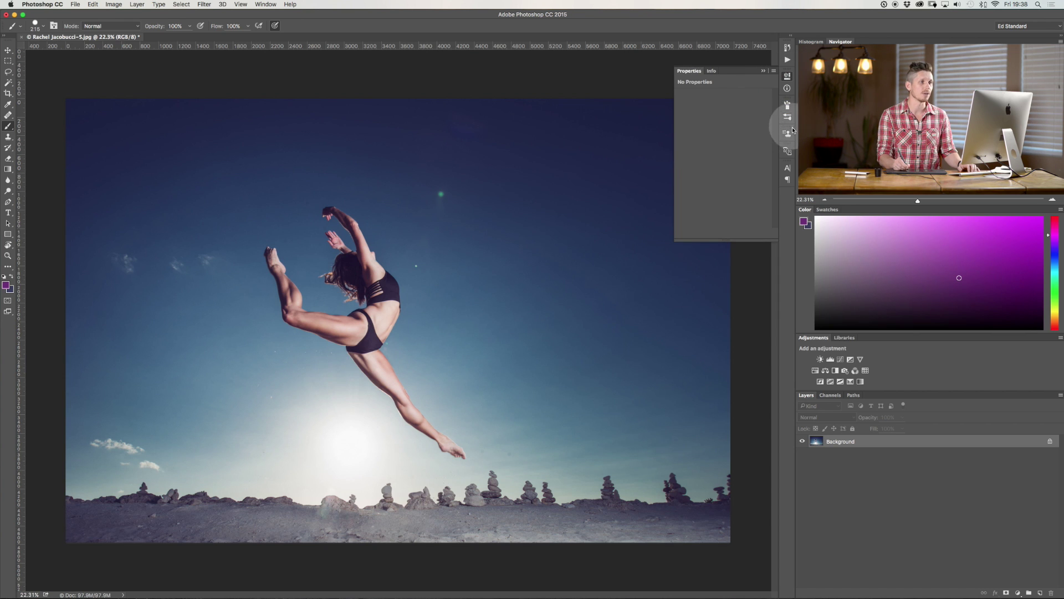
{"action": "left_click", "coordinate": [786, 167]}
{"action": "left_click", "coordinate": [786, 168]}
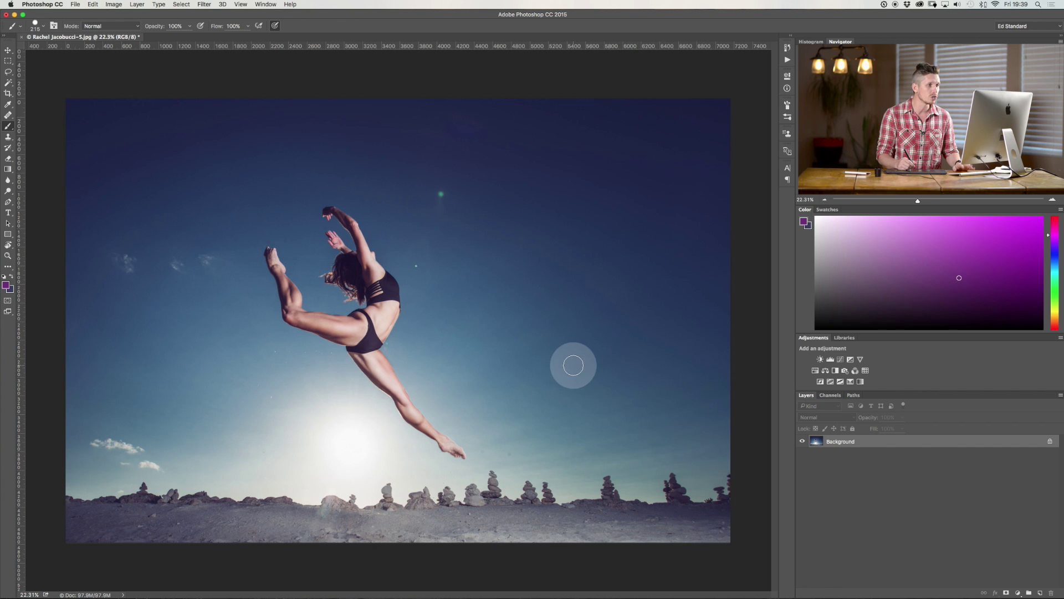
{"action": "left_click", "coordinate": [788, 169]}
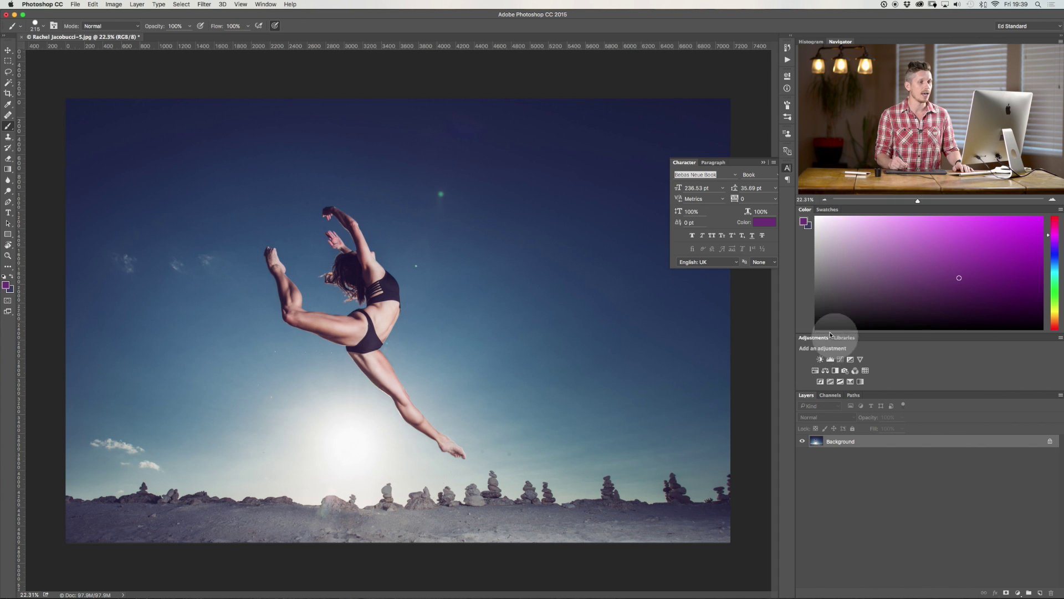
- Dock the Character panel above Adjustments, then pull it back out
{"action": "left_click", "coordinate": [787, 166]}
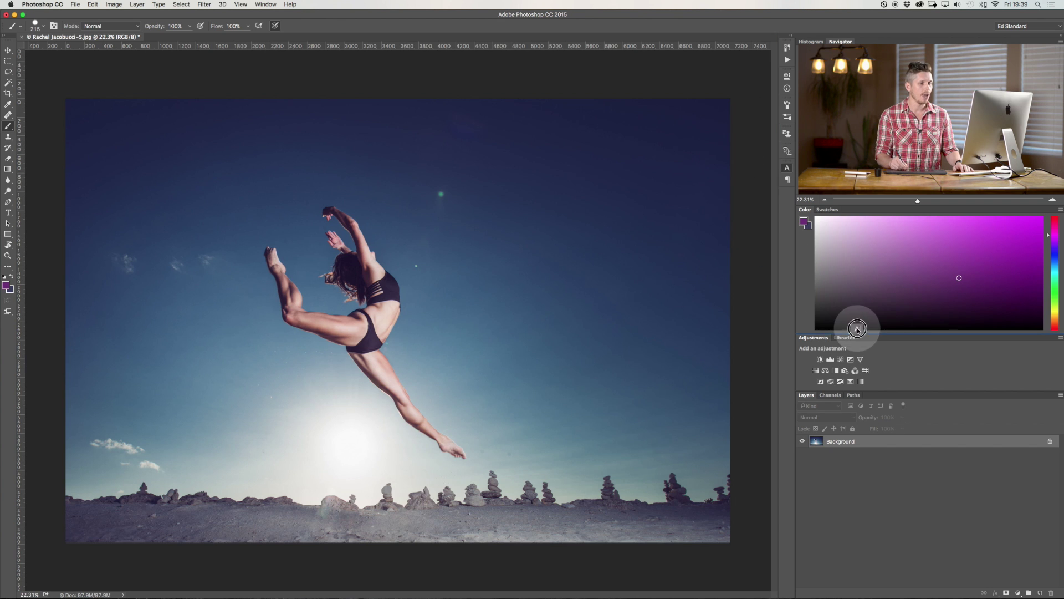
{"action": "mouse_move", "coordinate": [862, 329]}
{"action": "left_mouse_down"}
{"action": "mouse_move", "coordinate": [863, 392]}
{"action": "mouse_move", "coordinate": [872, 333]}
{"action": "left_mouse_up"}
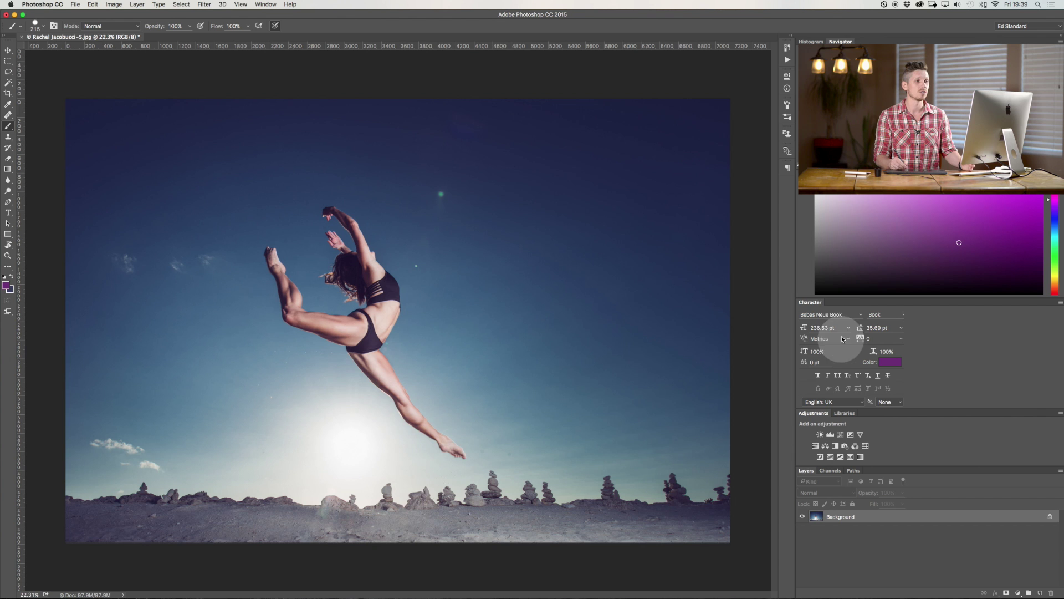
{"action": "left_click_drag", "start_coordinate": [847, 305], "coordinate": [790, 162]}
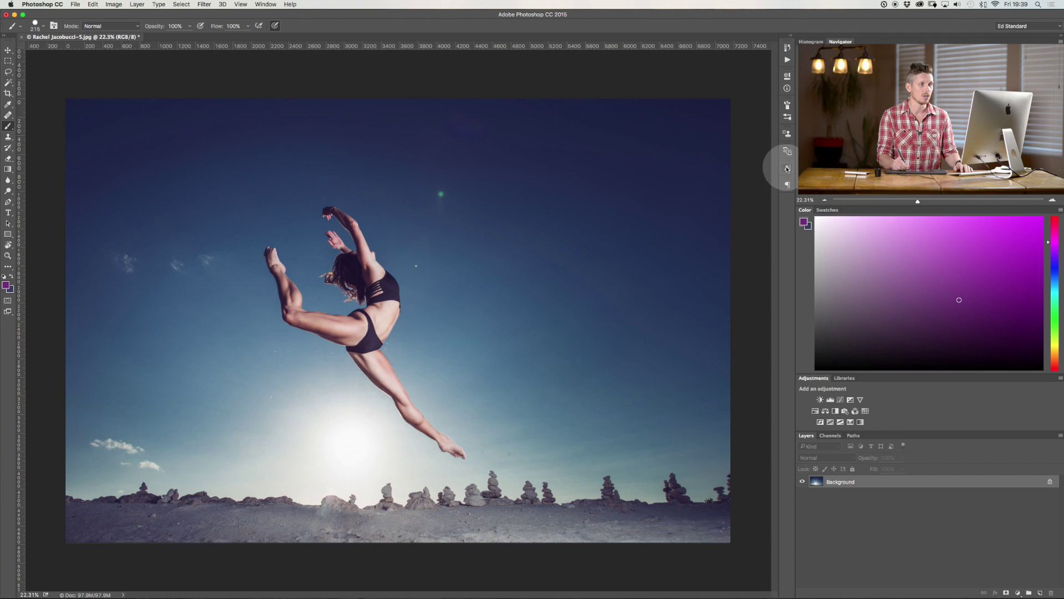
- Separate Swatches, move Character into the side dock, and collapse the Color/Swatches group
{"action": "left_click_drag", "start_coordinate": [827, 210], "coordinate": [858, 219]}
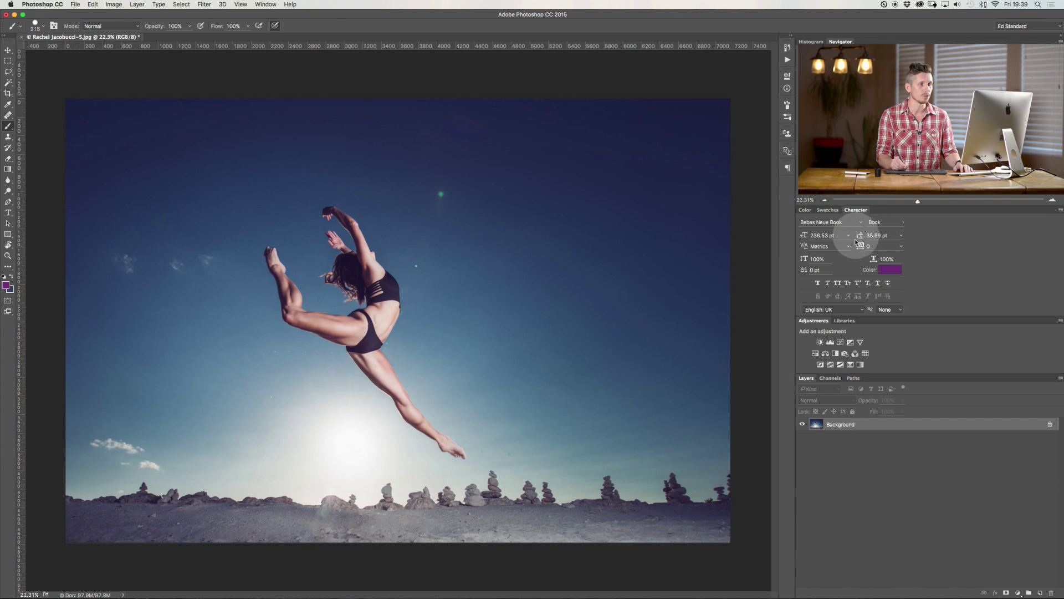
{"action": "left_click", "coordinate": [805, 211]}
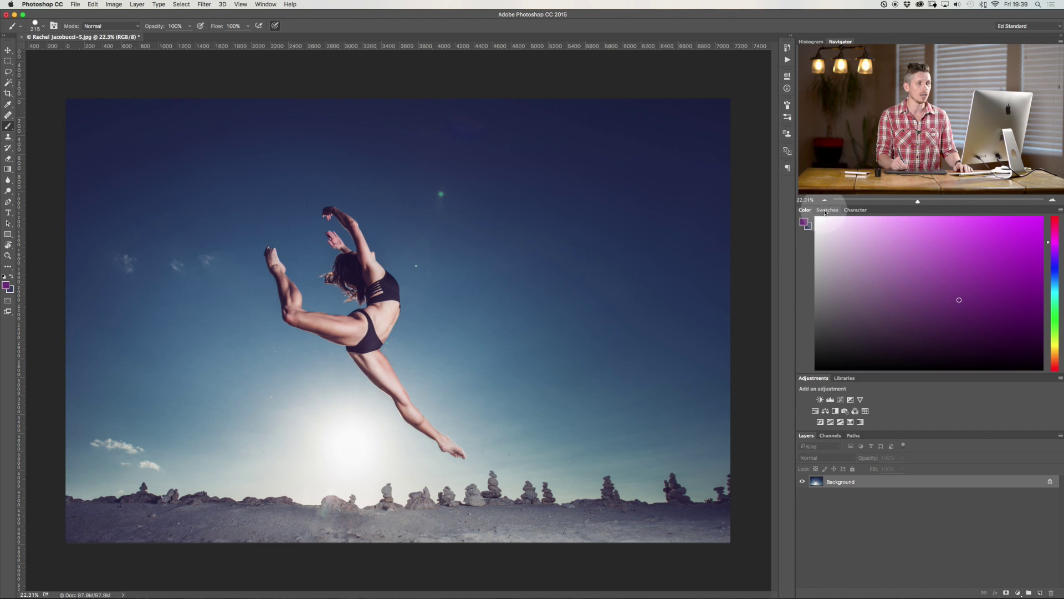
{"action": "left_click", "coordinate": [827, 211]}
{"action": "left_click", "coordinate": [854, 210]}
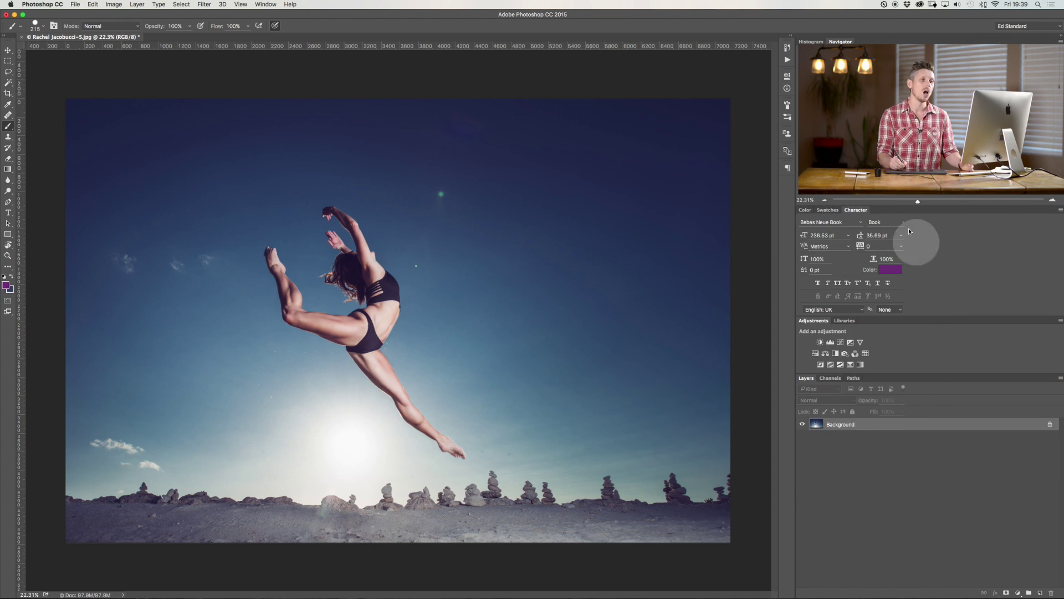
{"action": "left_click_drag", "start_coordinate": [854, 210], "coordinate": [785, 166]}
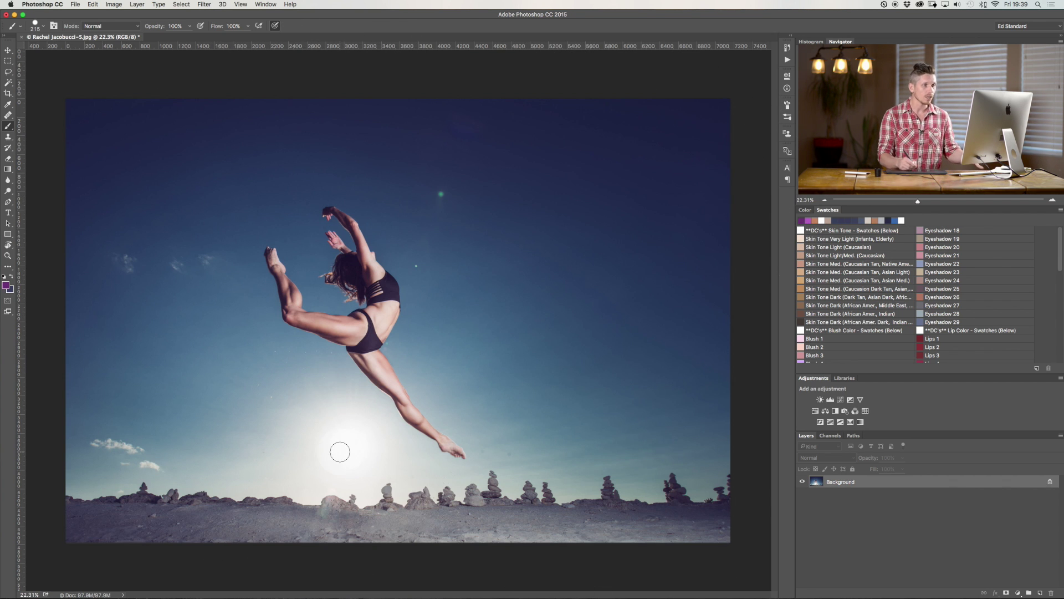
{"action": "double_click", "coordinate": [804, 211]}
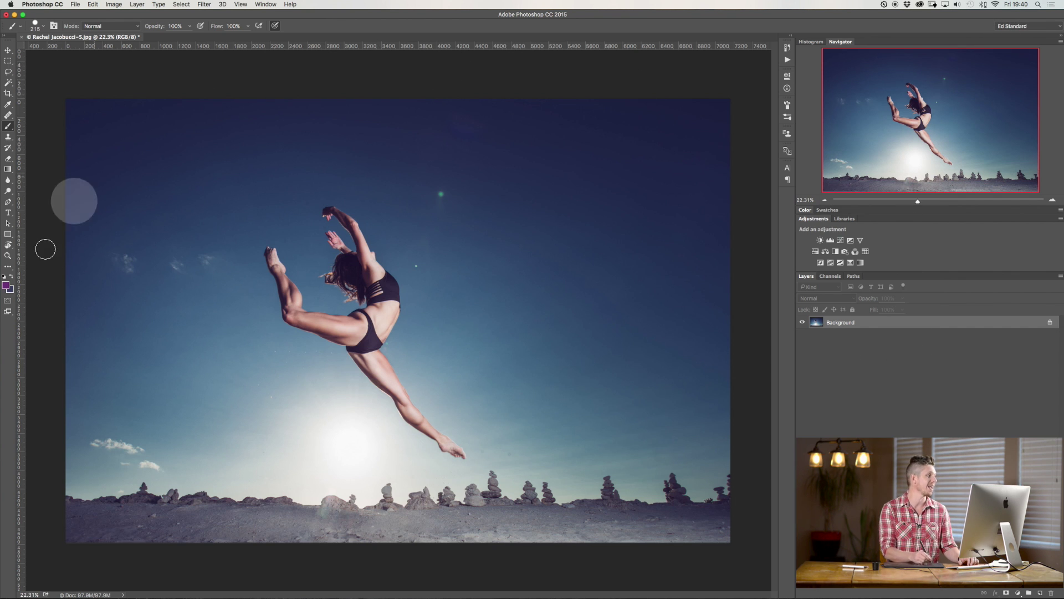
{"action": "left_click", "coordinate": [1060, 26]}
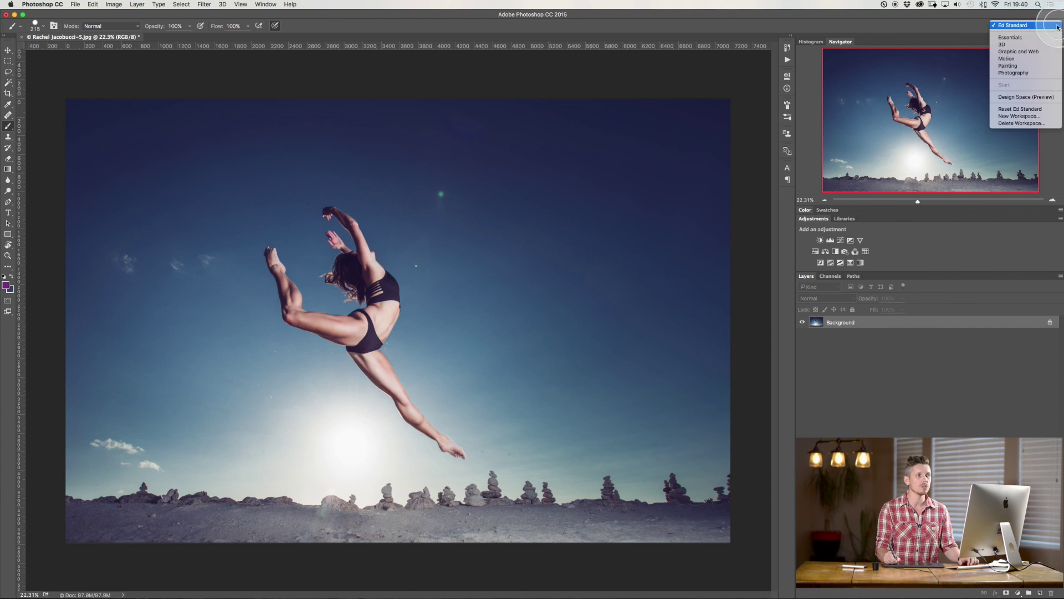
{"action": "left_click", "coordinate": [1019, 38]}
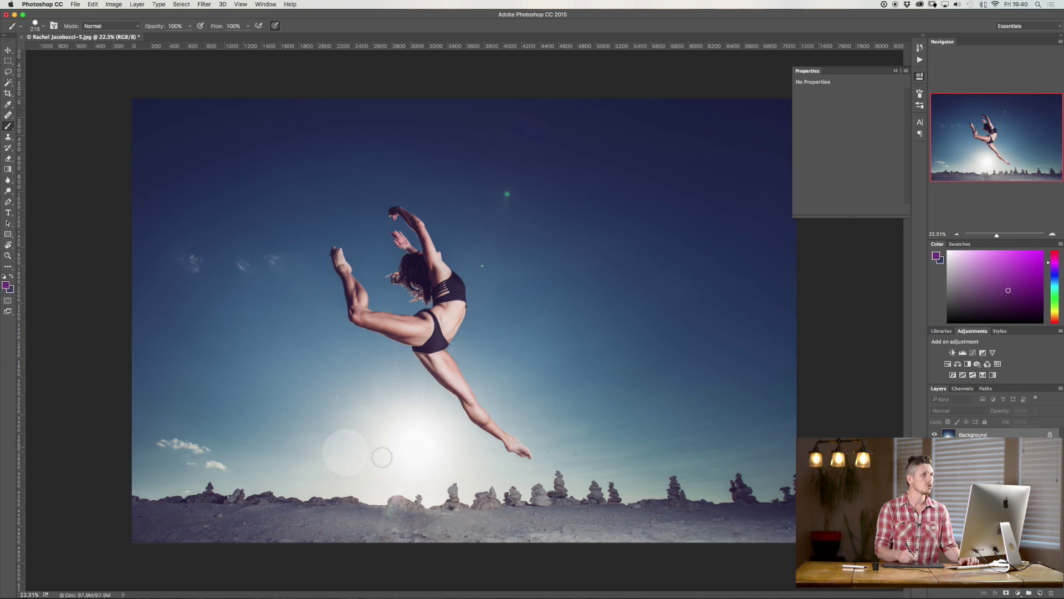
{"action": "left_click", "coordinate": [919, 76]}
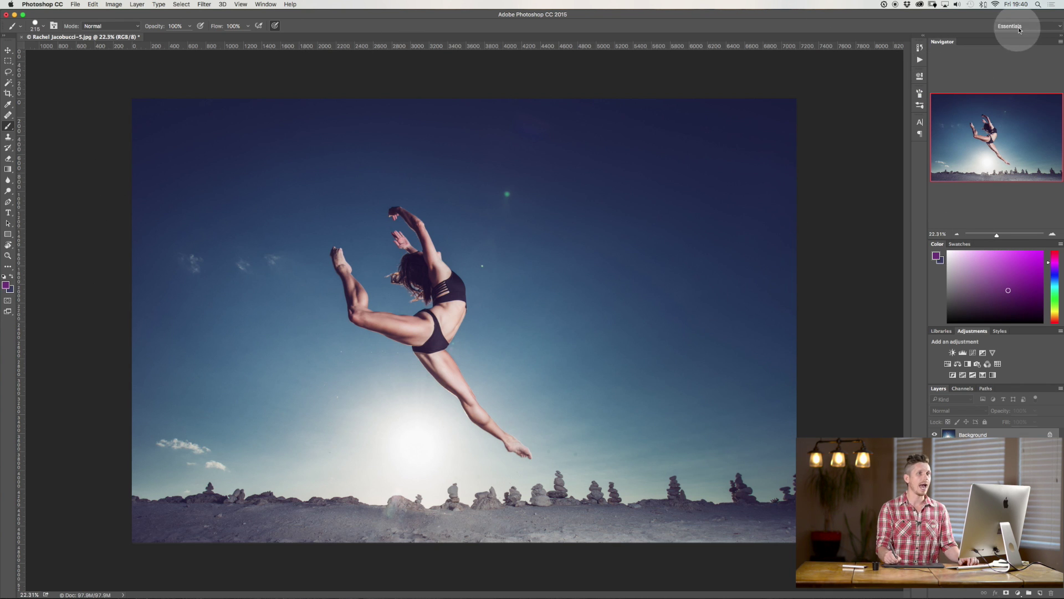
{"action": "left_click", "coordinate": [1054, 28]}
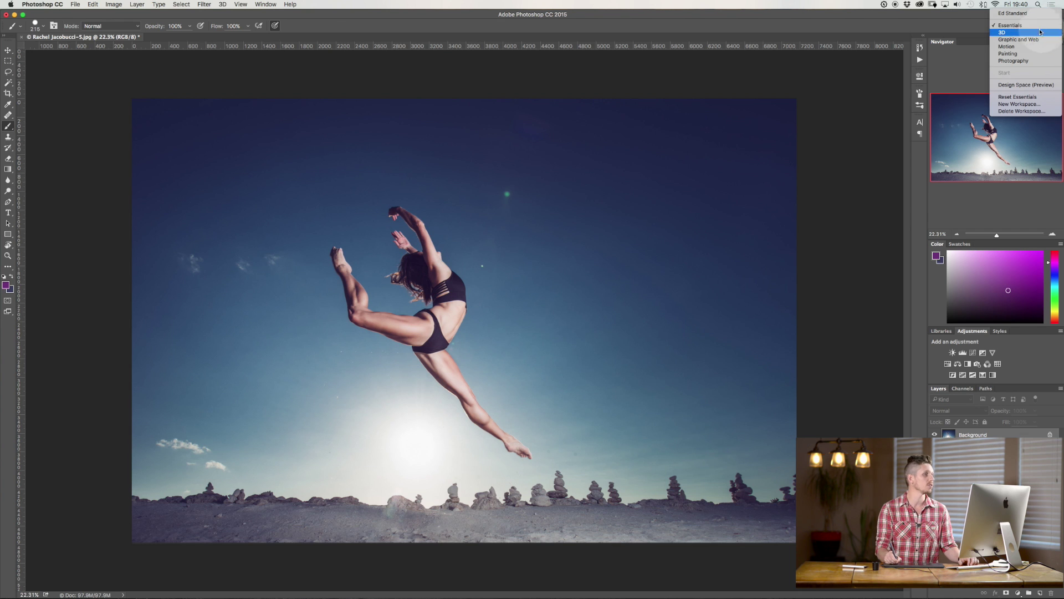
{"action": "left_click", "coordinate": [1023, 61]}
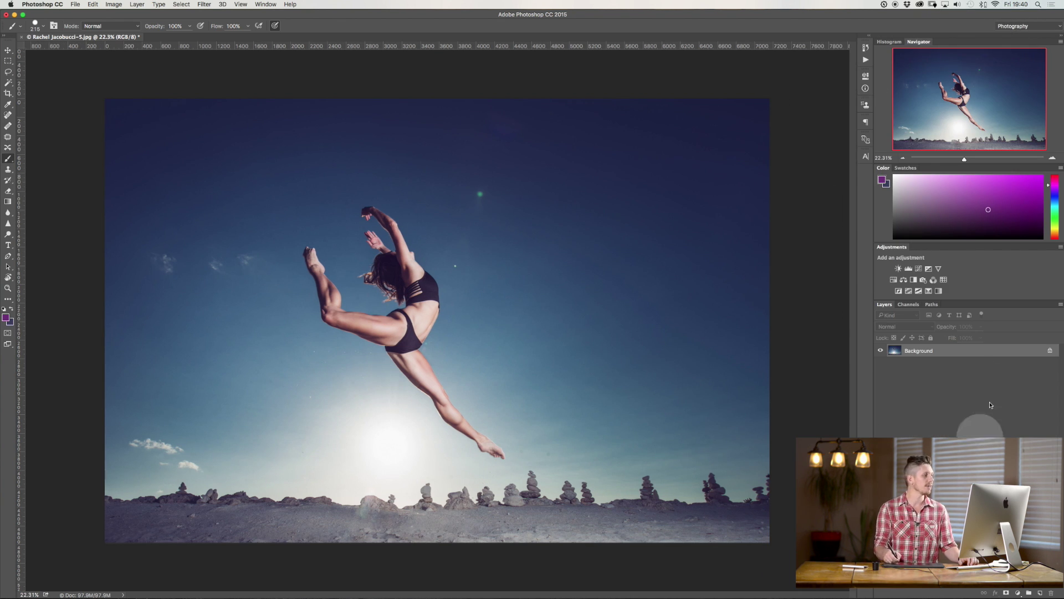
{"action": "left_click", "coordinate": [1041, 26]}
{"action": "mouse_move", "coordinate": [1034, 5]}
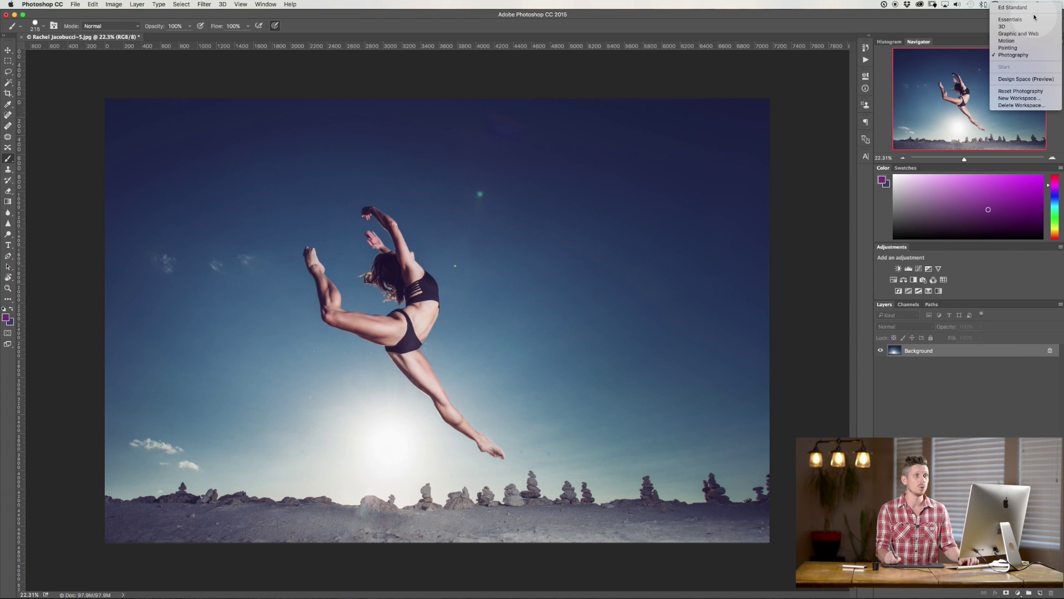
{"action": "left_click", "coordinate": [1027, 41]}
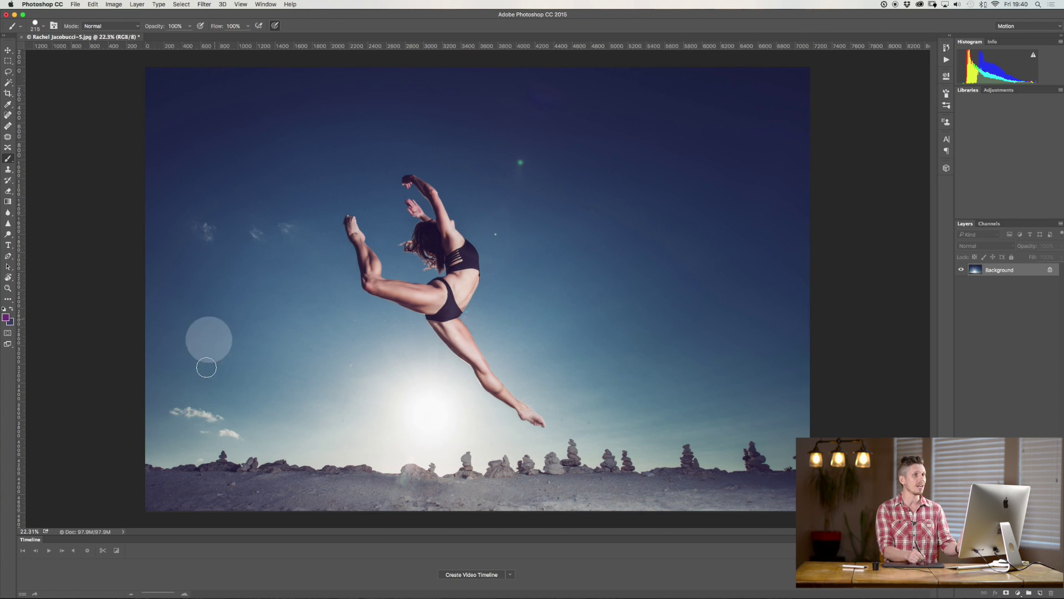
{"action": "left_click", "coordinate": [1028, 26]}
{"action": "left_click", "coordinate": [1026, 8]}
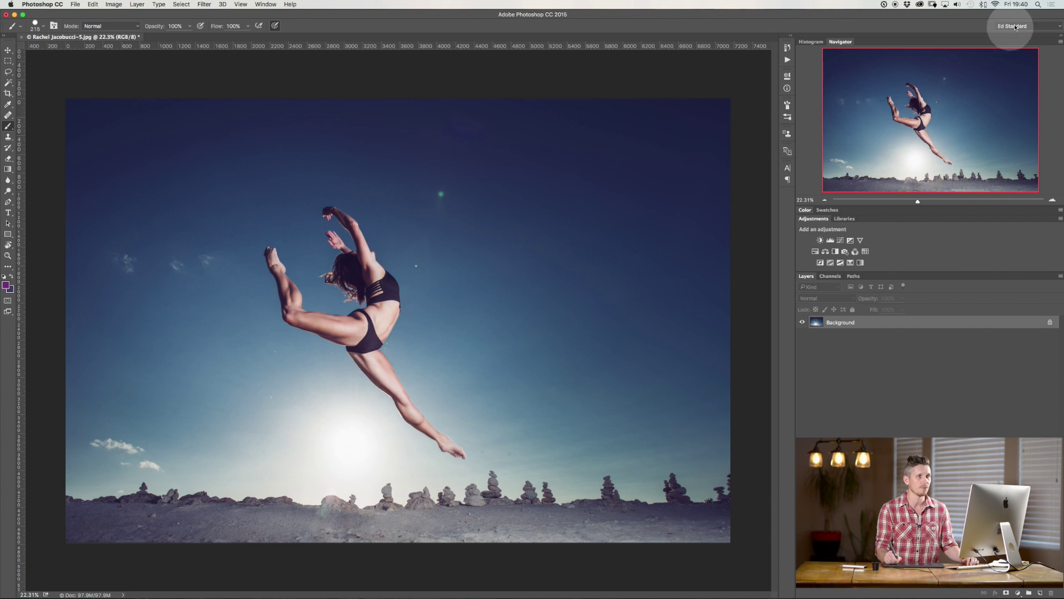
{"action": "left_click", "coordinate": [1040, 26]}
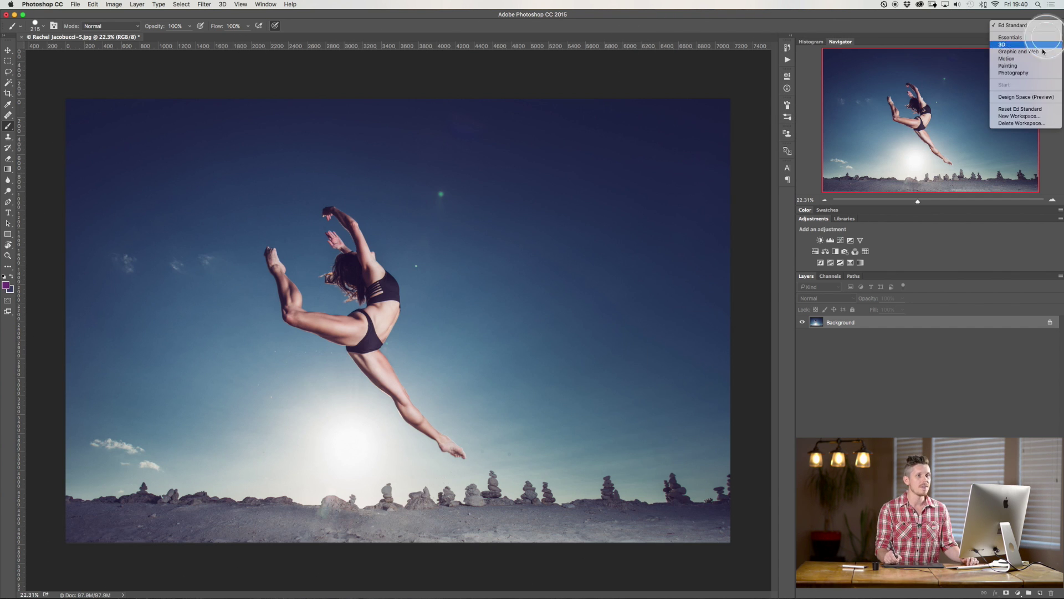
{"action": "left_click", "coordinate": [1019, 116]}
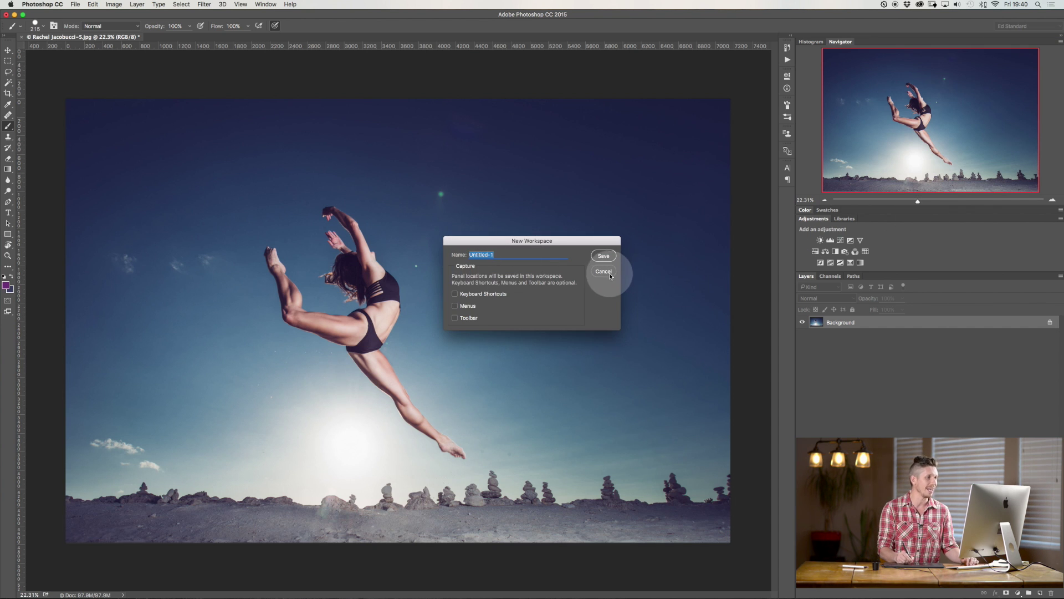
{"action": "left_click", "coordinate": [604, 271]}
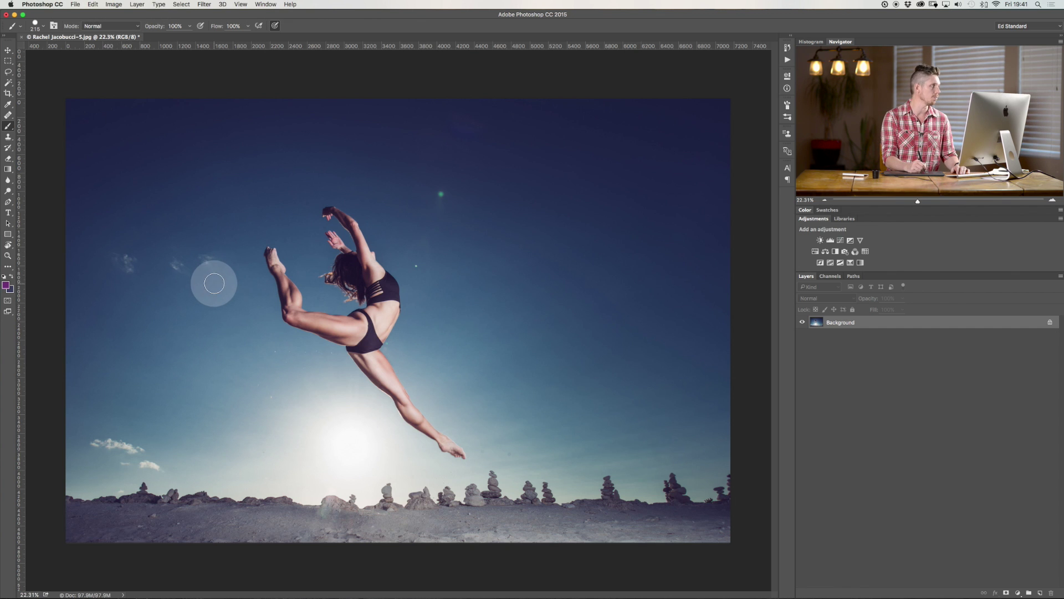
{"action": "left_click", "coordinate": [75, 4]}
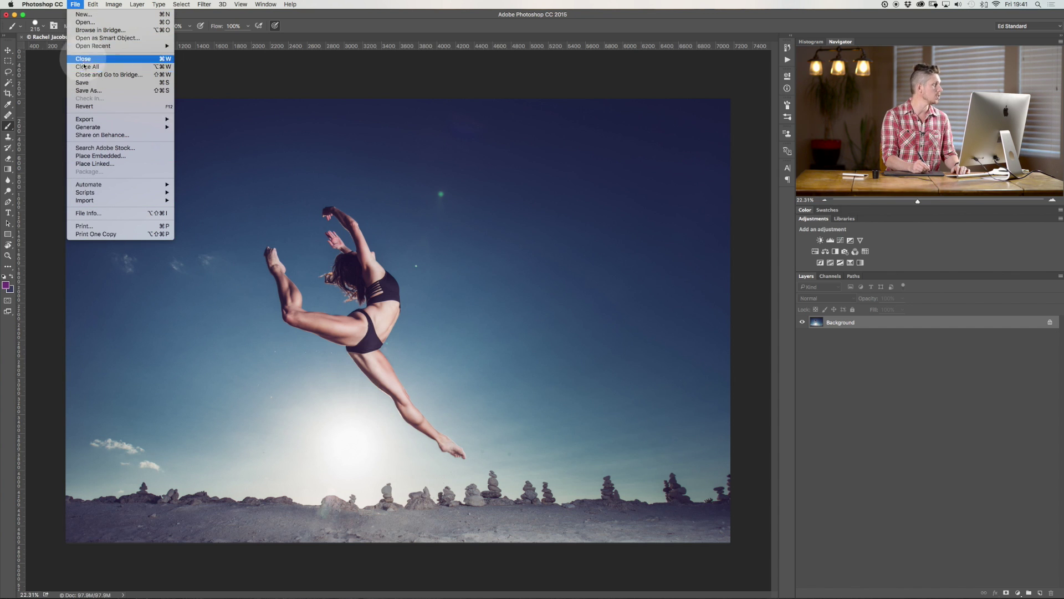
{"action": "left_click", "coordinate": [100, 120]}
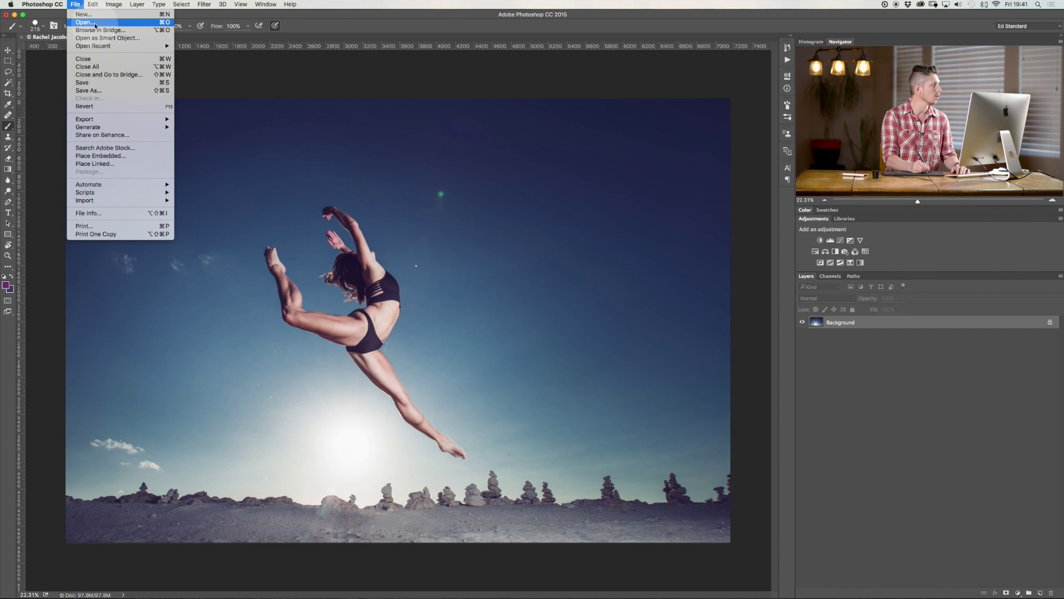
{"action": "mouse_move", "coordinate": [92, 5]}
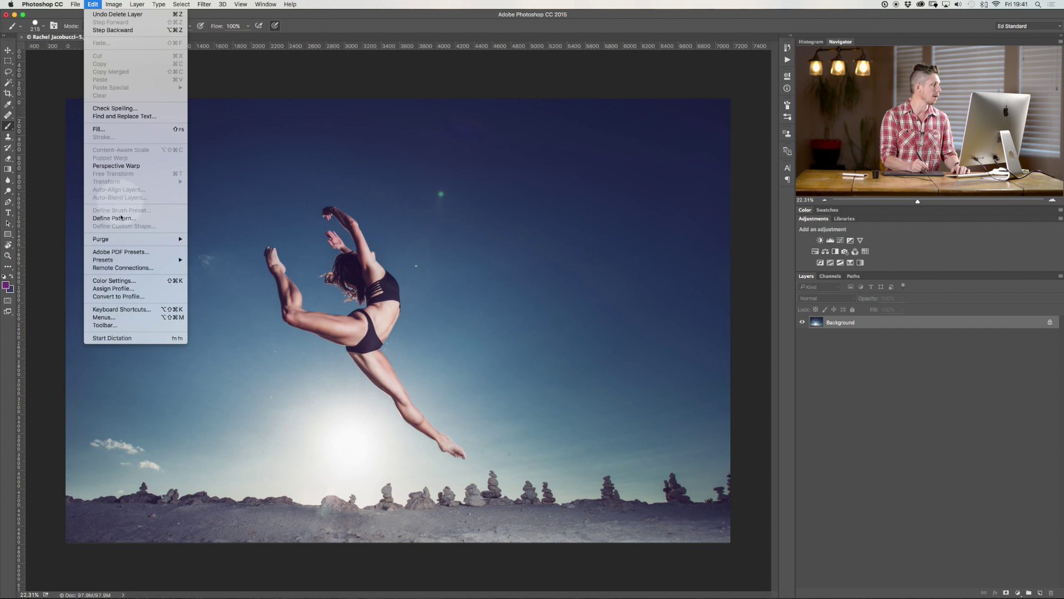
{"action": "mouse_move", "coordinate": [132, 261]}
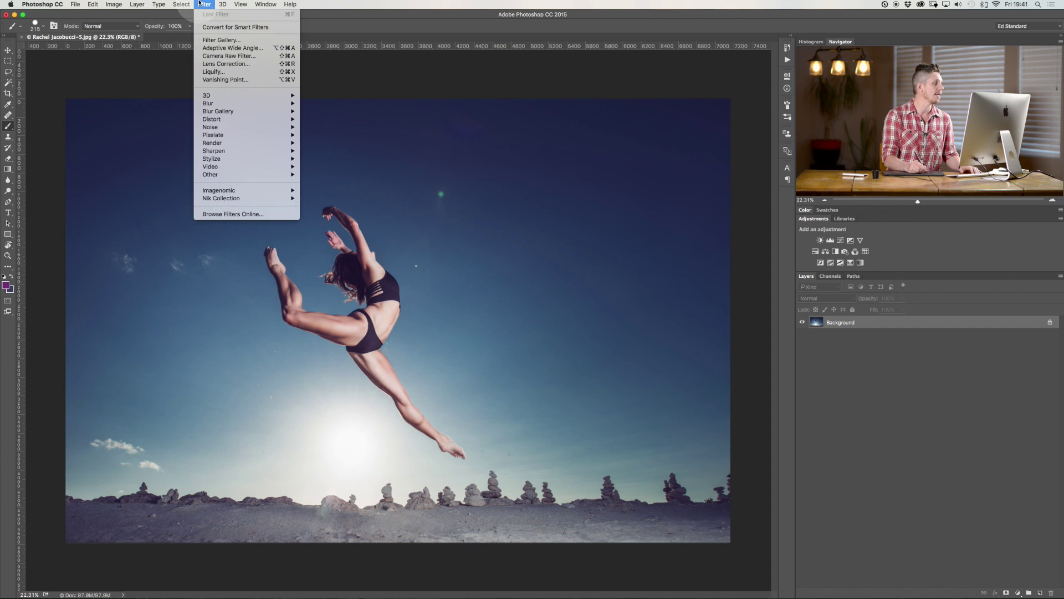
{"action": "mouse_move", "coordinate": [290, 5]}
{"action": "left_click", "coordinate": [247, 17]}
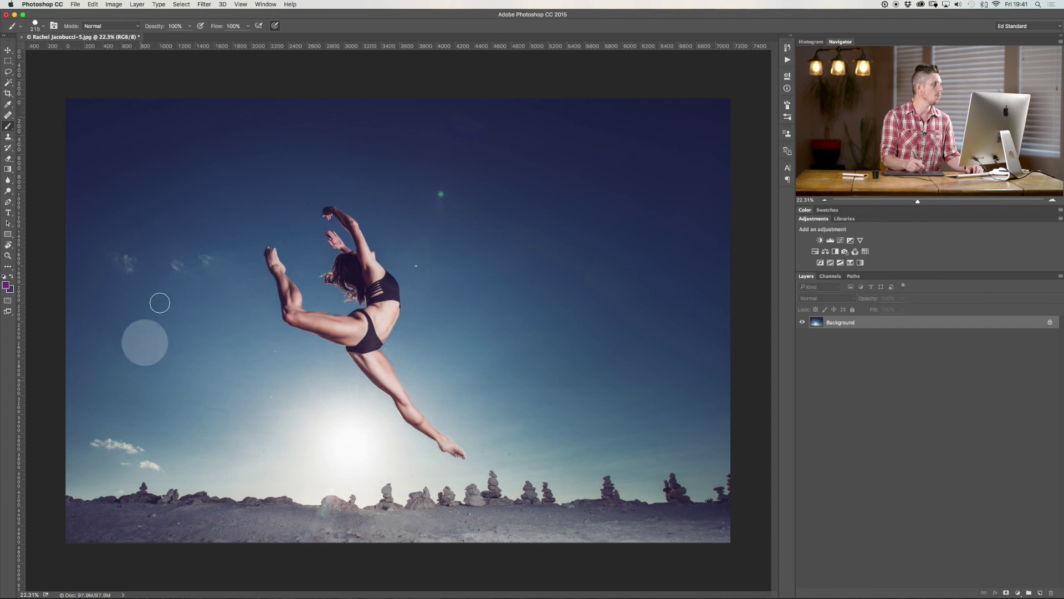
{"action": "left_click", "coordinate": [204, 4]}
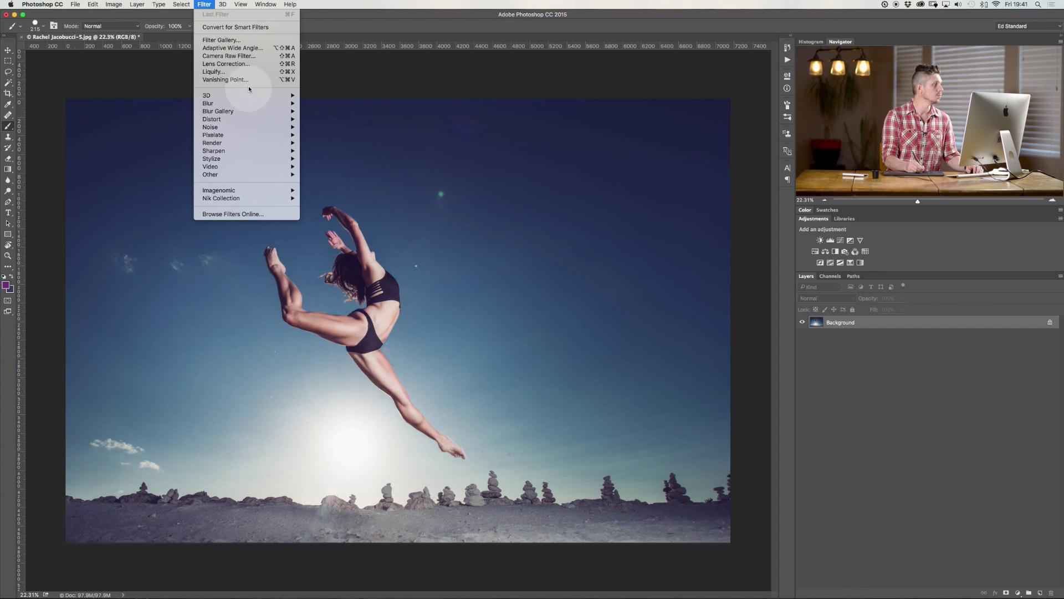
{"action": "left_click", "coordinate": [247, 40]}
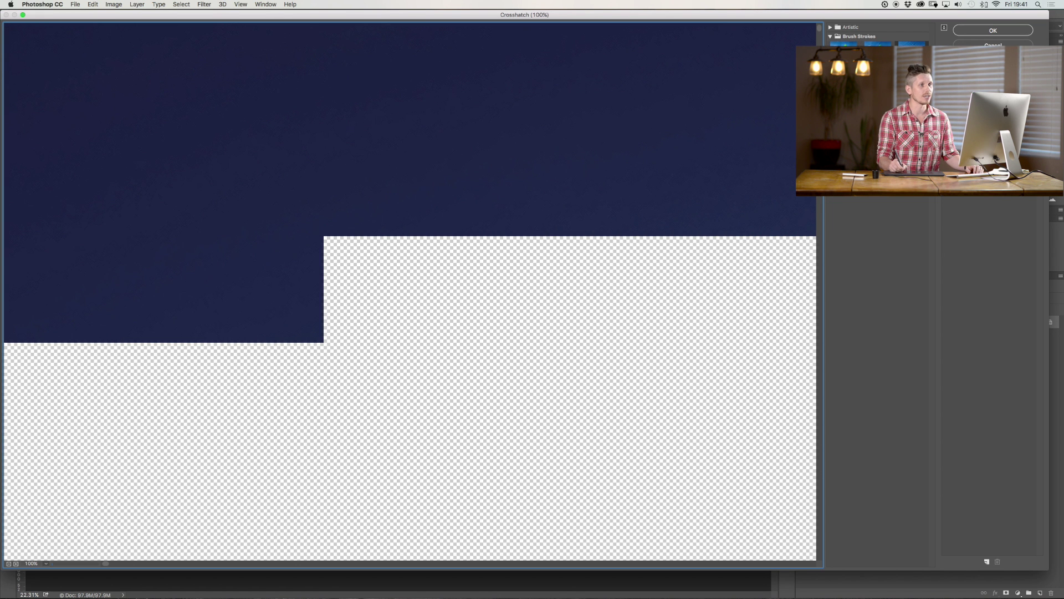
{"action": "left_click", "coordinate": [878, 92]}
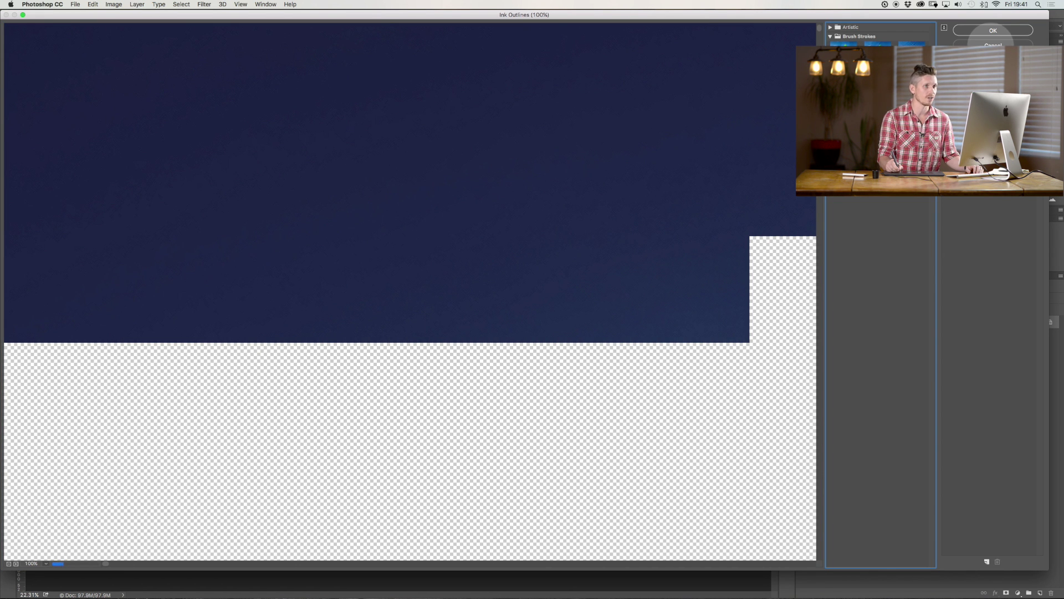
{"action": "left_click", "coordinate": [992, 44]}
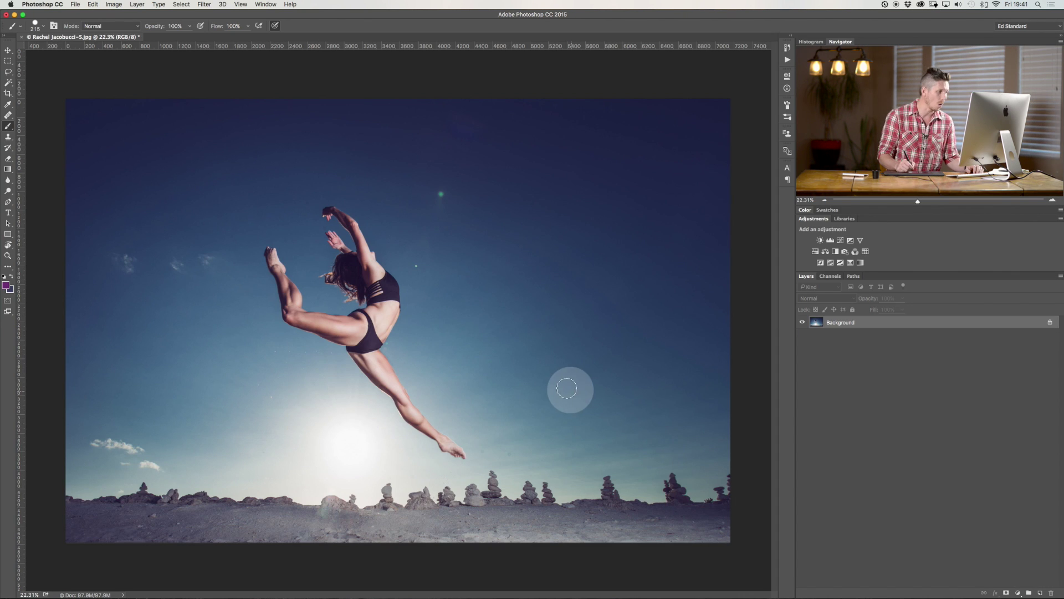